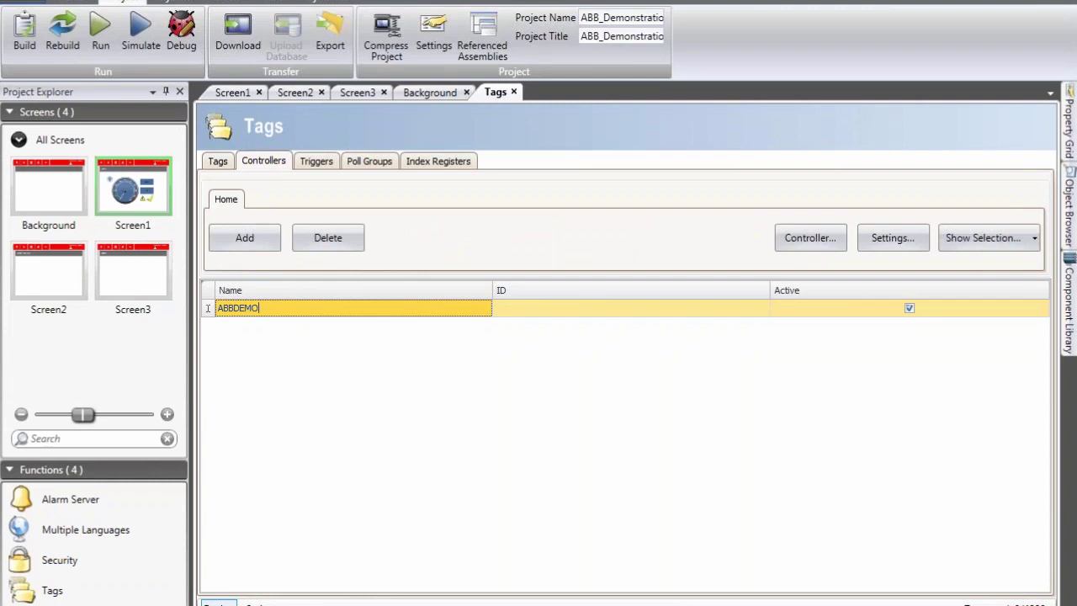
Rename the existing controller to ABBMMS
key(Return)
click(551, 340)
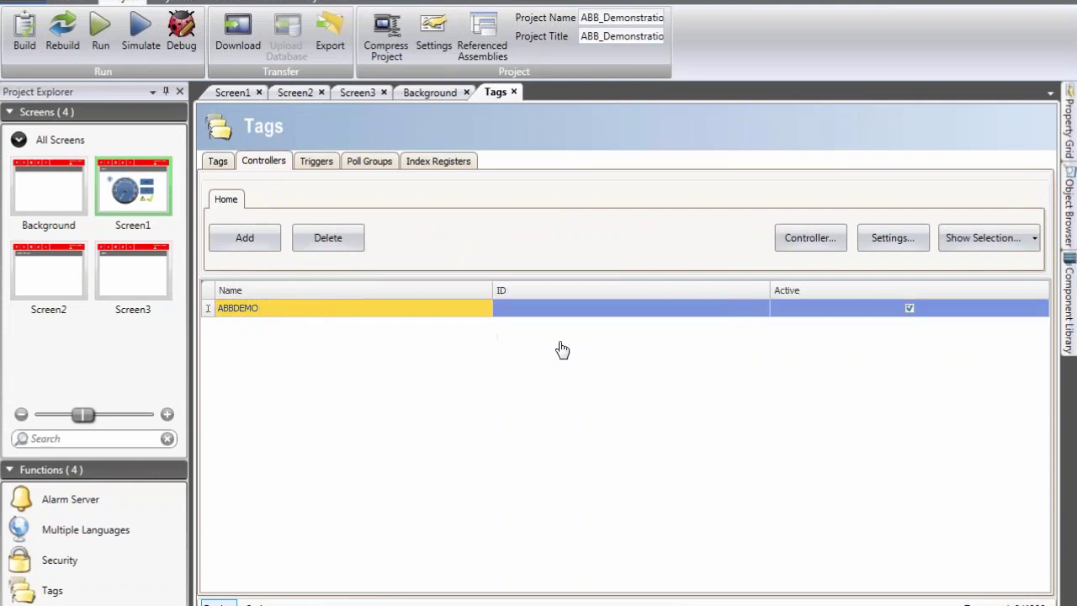
click(269, 308)
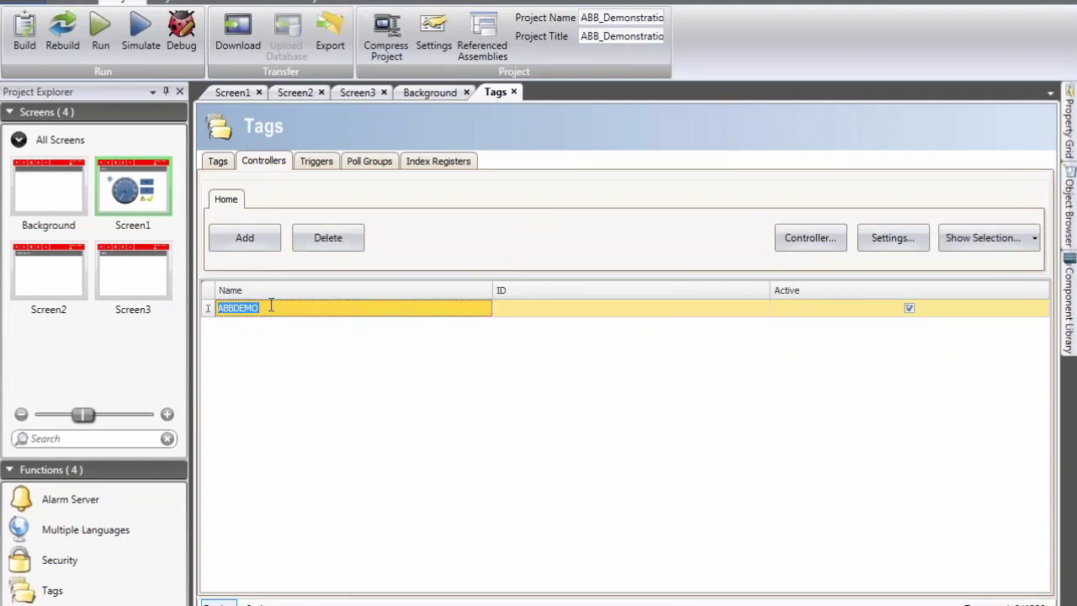
text(ABBMMS)
key(Return)
click(539, 339)
Add a second controller with the DEMO brand and Demo protocol, rename it DEMO, and agree to save the project
click(252, 234)
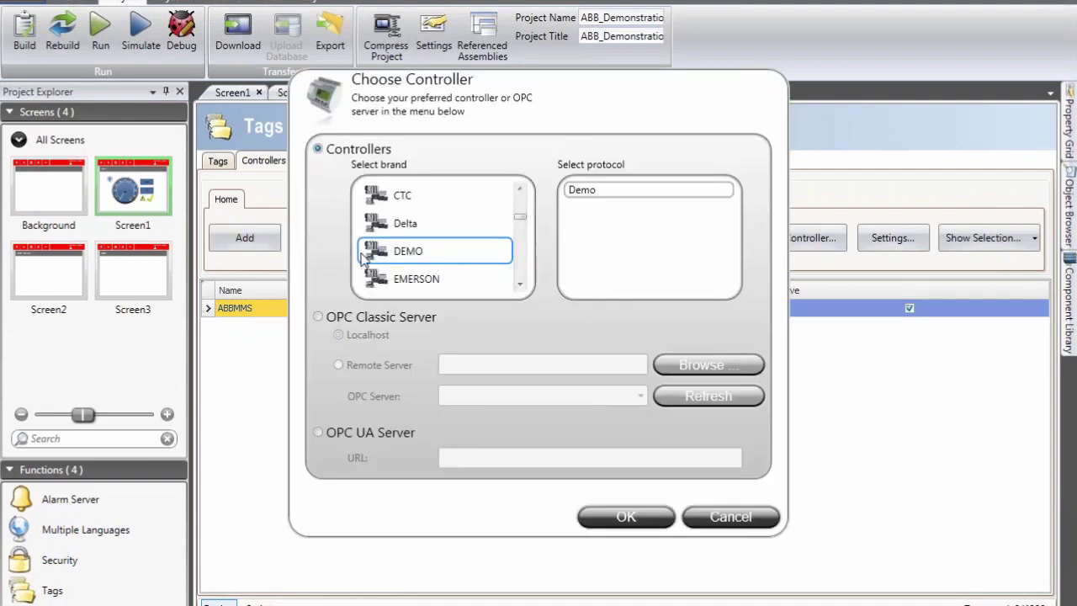
click(630, 517)
click(302, 328)
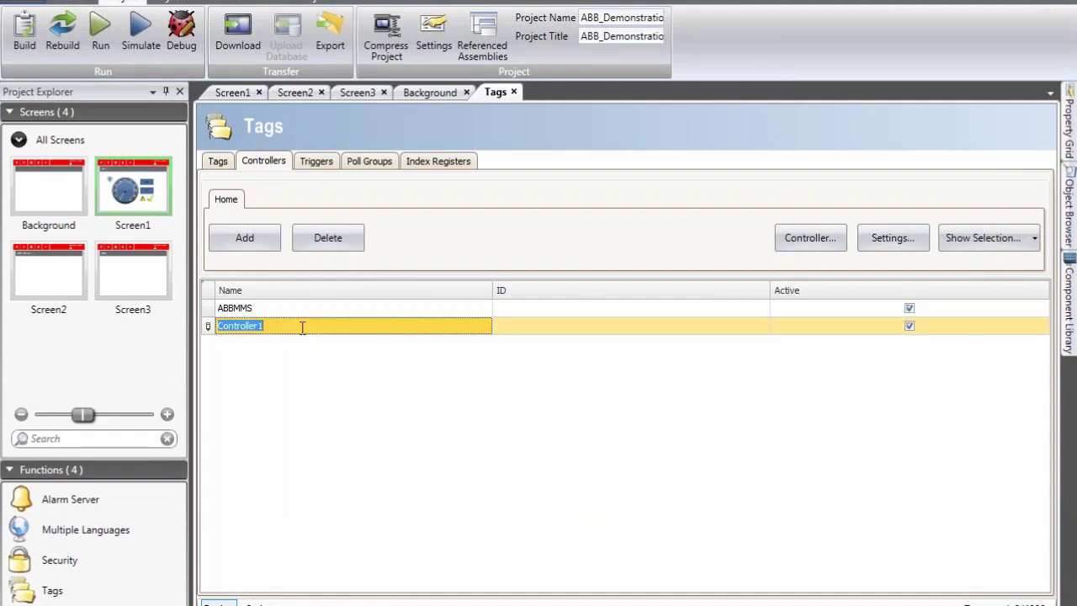
key(BackSpace)
text(DEMO)
key(Return)
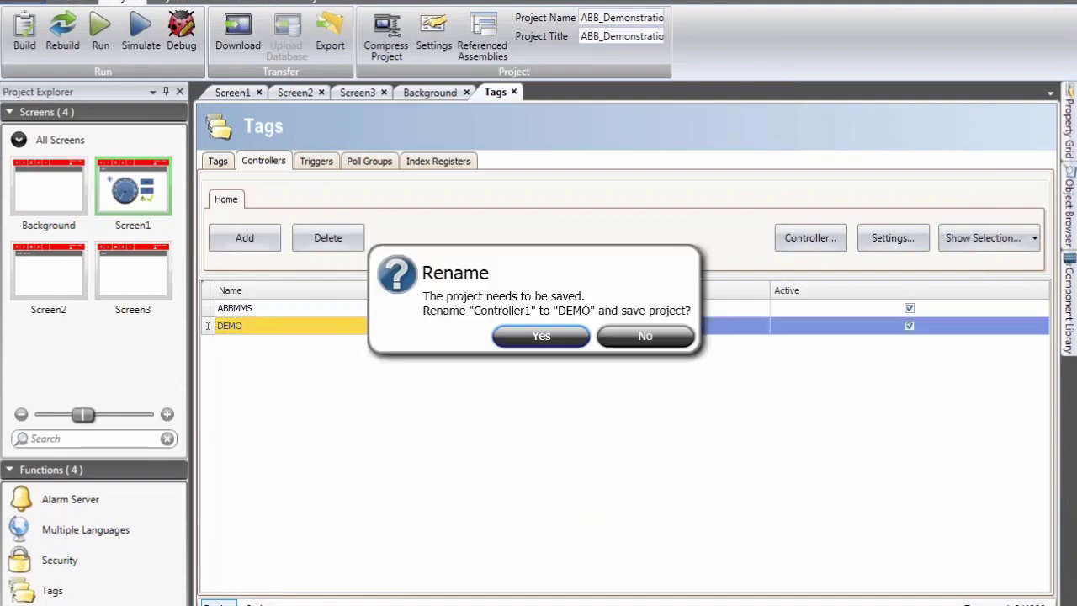
click(538, 336)
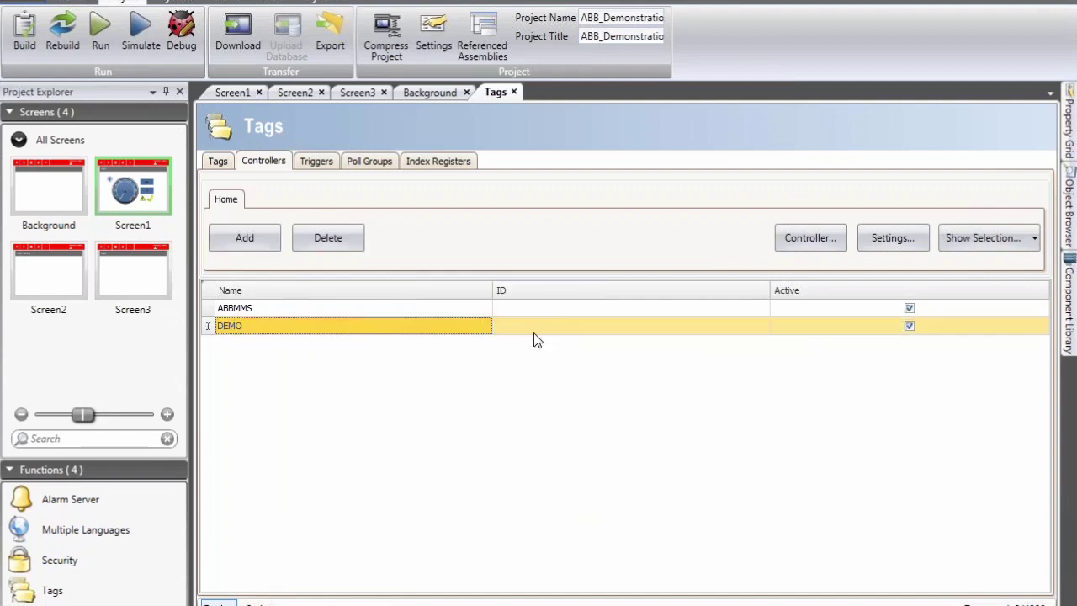
In the ABBMMS controller's station settings, set station 0 to IP address 192.168.1.11 and process id 2
click(406, 310)
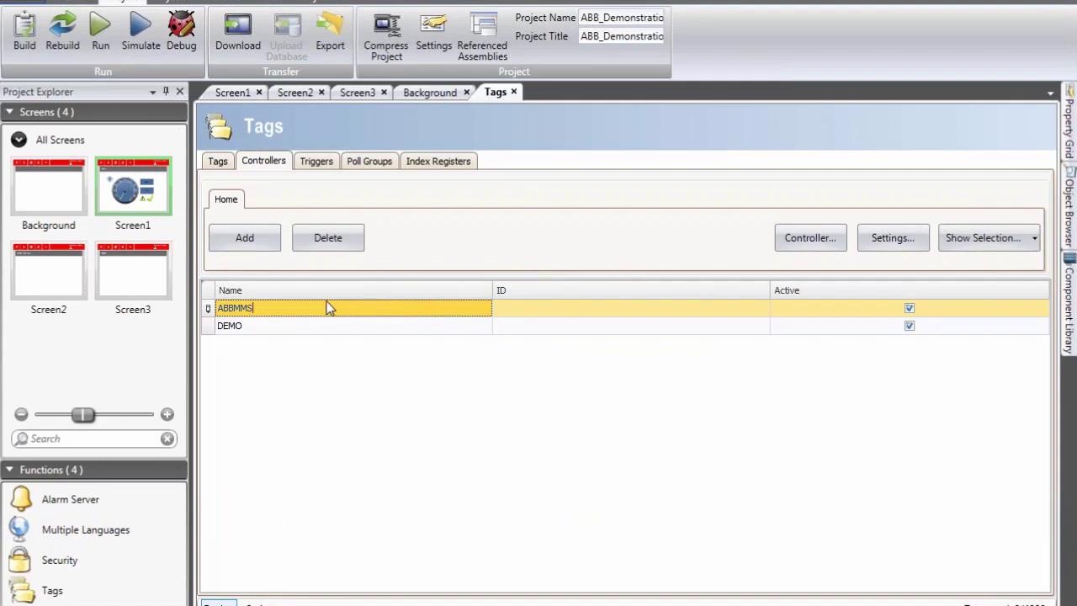
click(911, 243)
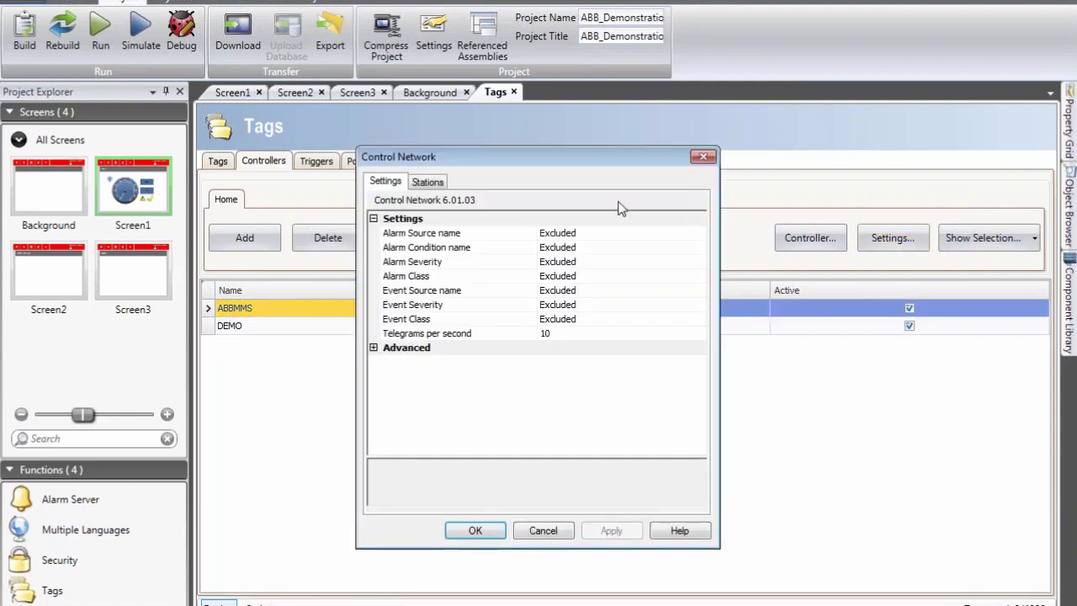
click(427, 182)
double_click(466, 218)
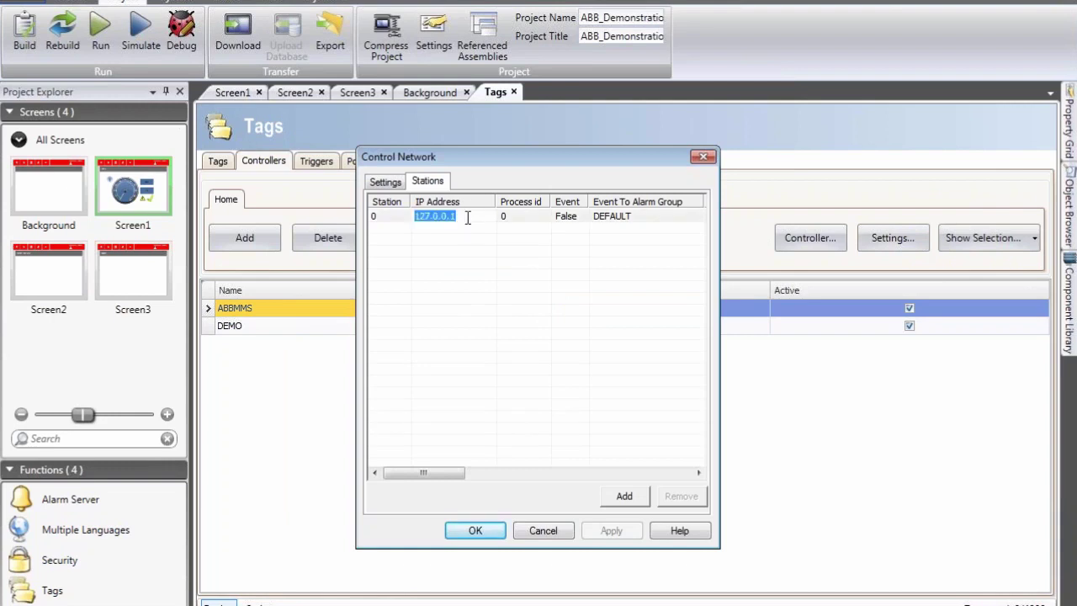
text(192.168)
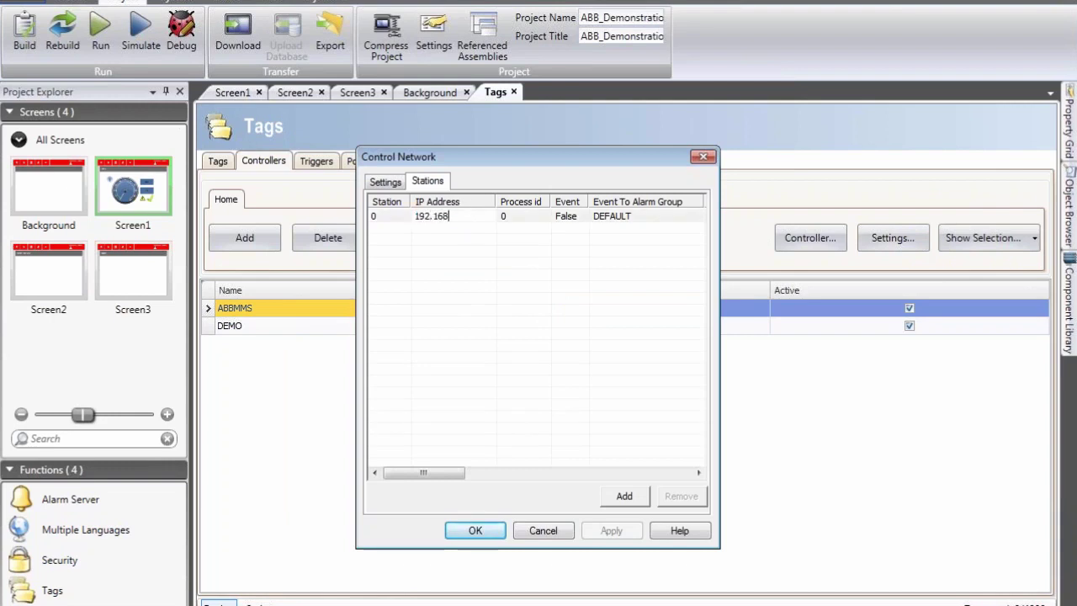
text(.1.11)
click(515, 216)
text(2)
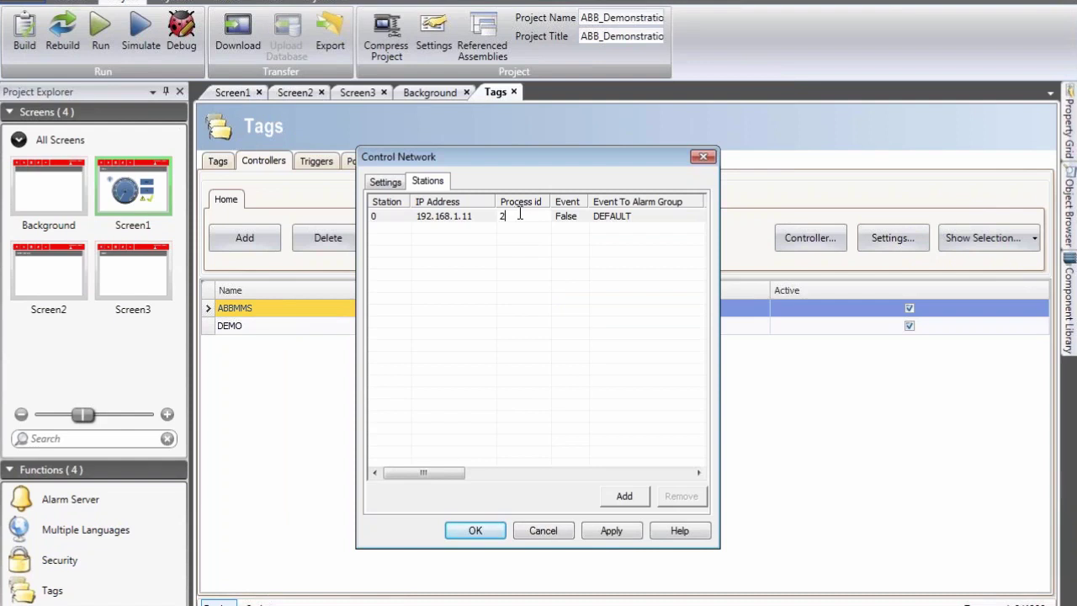
key(Return)
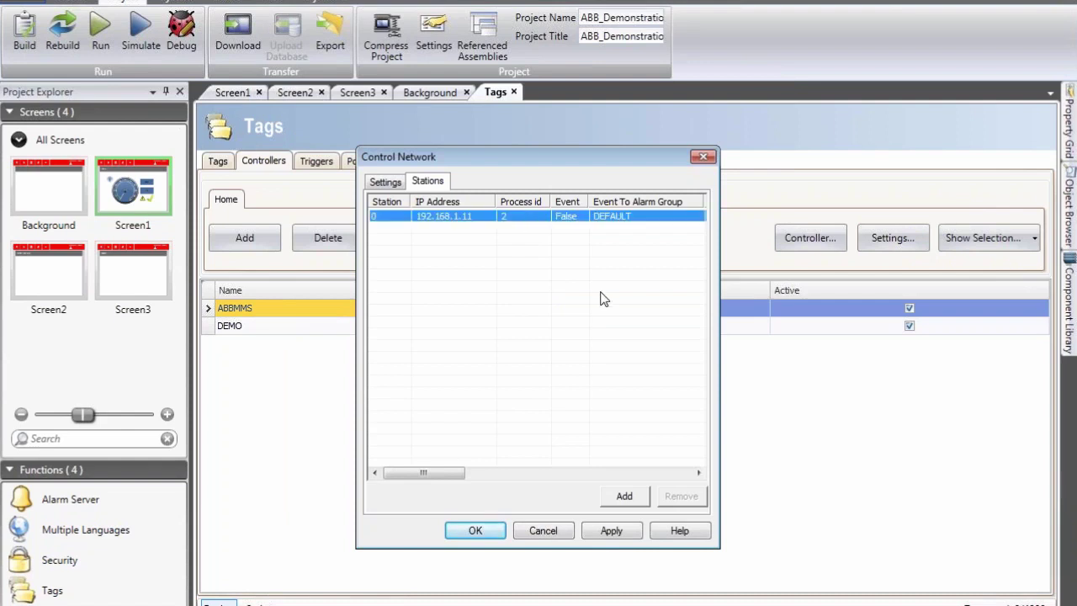
Consult the ABB Control Network driver help on stations, release notes, introduction and addressing
click(693, 533)
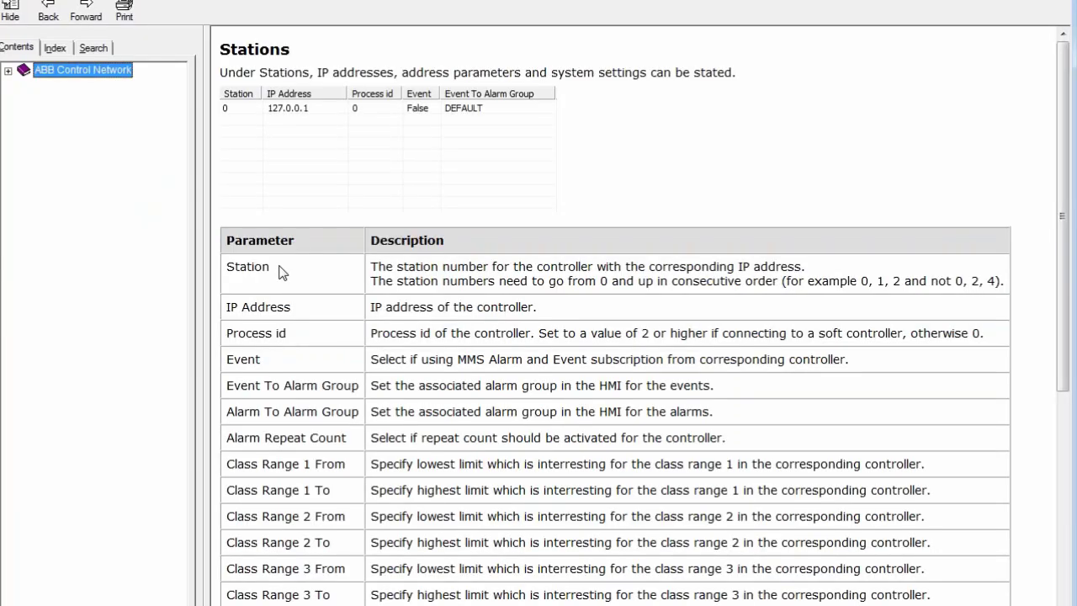
click(8, 72)
click(75, 101)
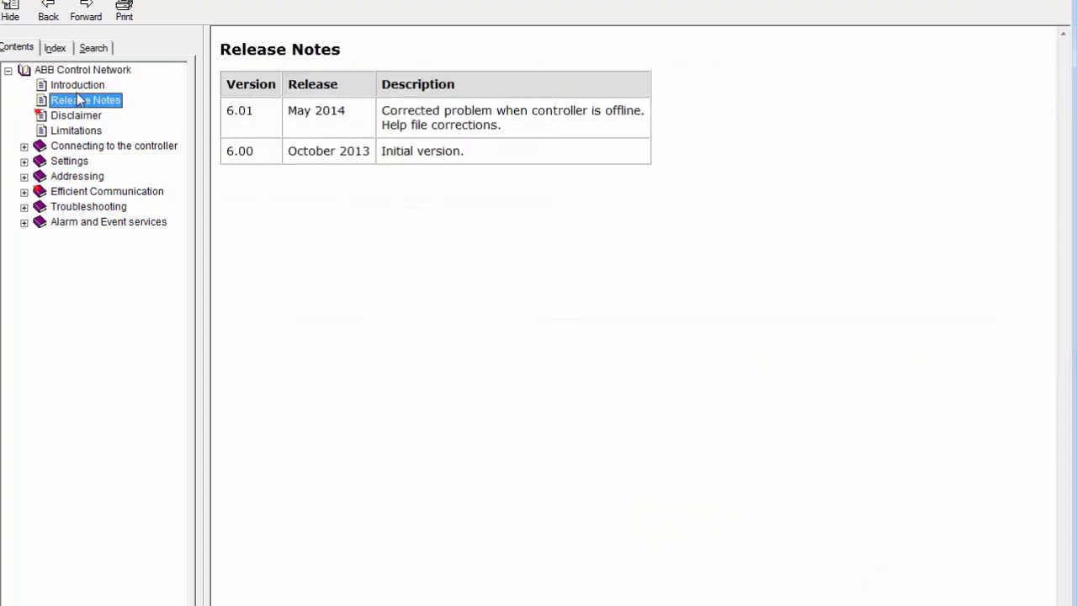
click(77, 85)
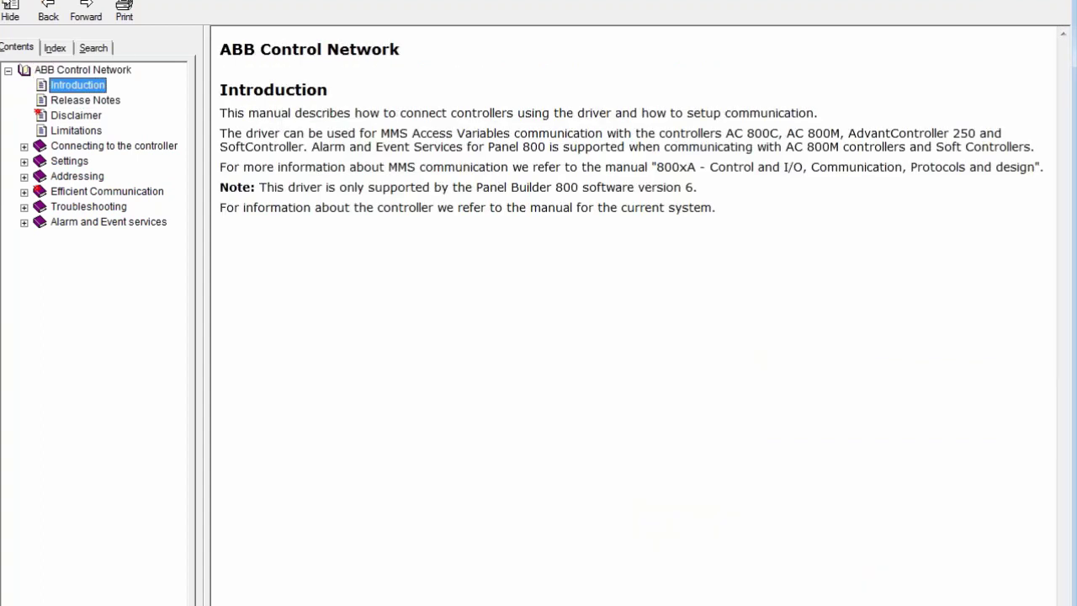
click(81, 99)
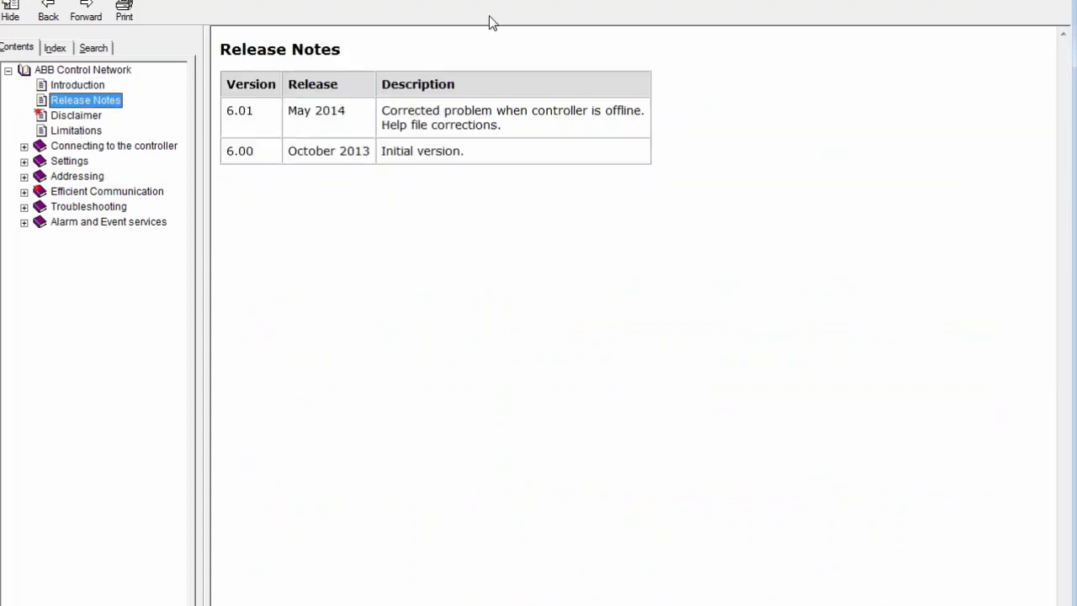
click(24, 176)
click(76, 176)
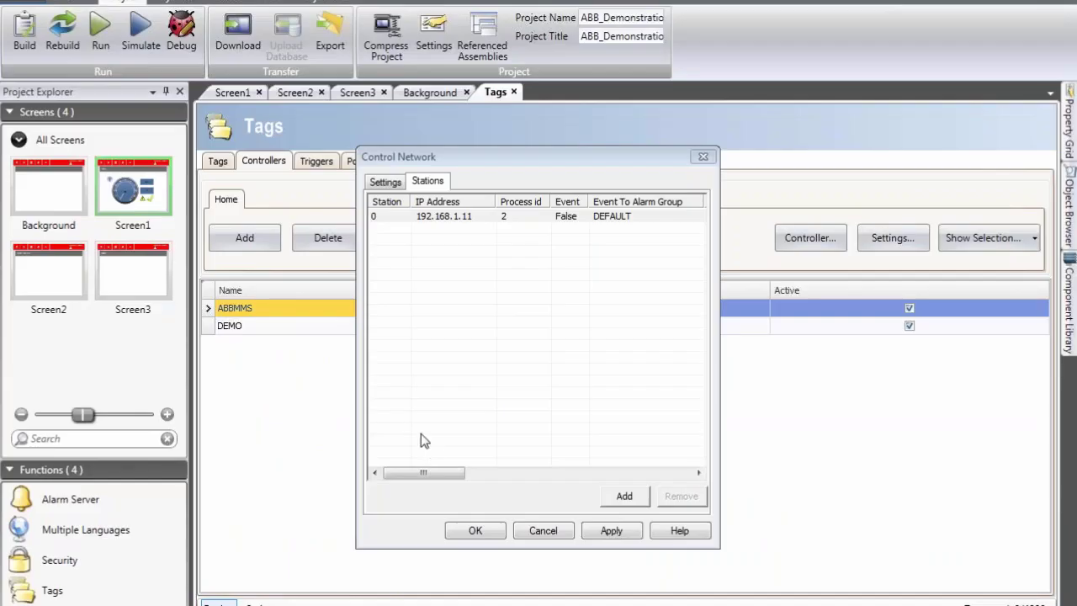
Accept the ABBMMS controller's network settings and show the project's tag list
click(482, 529)
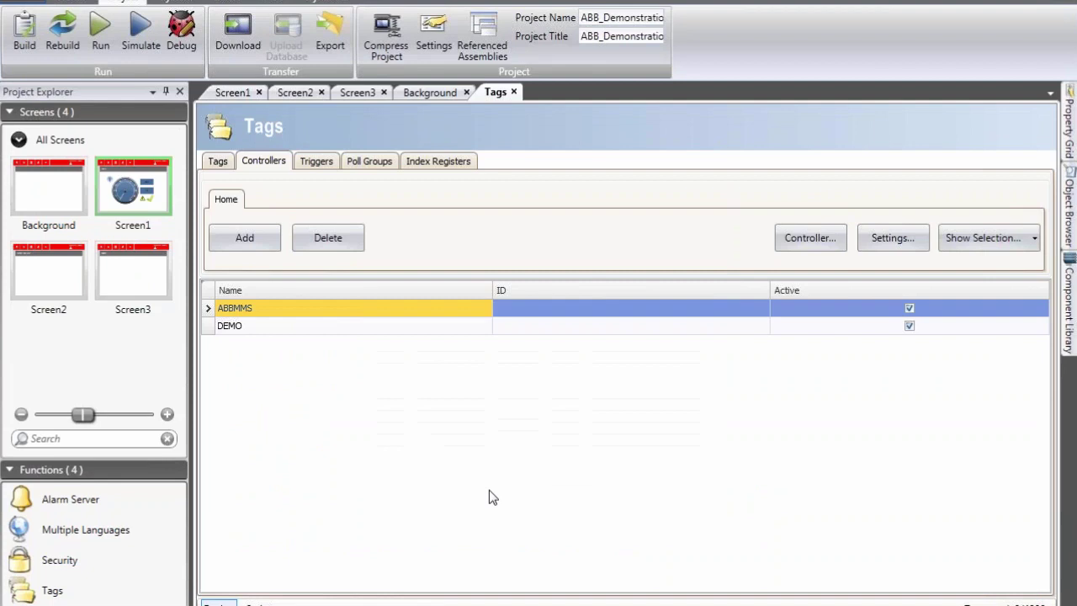
click(218, 163)
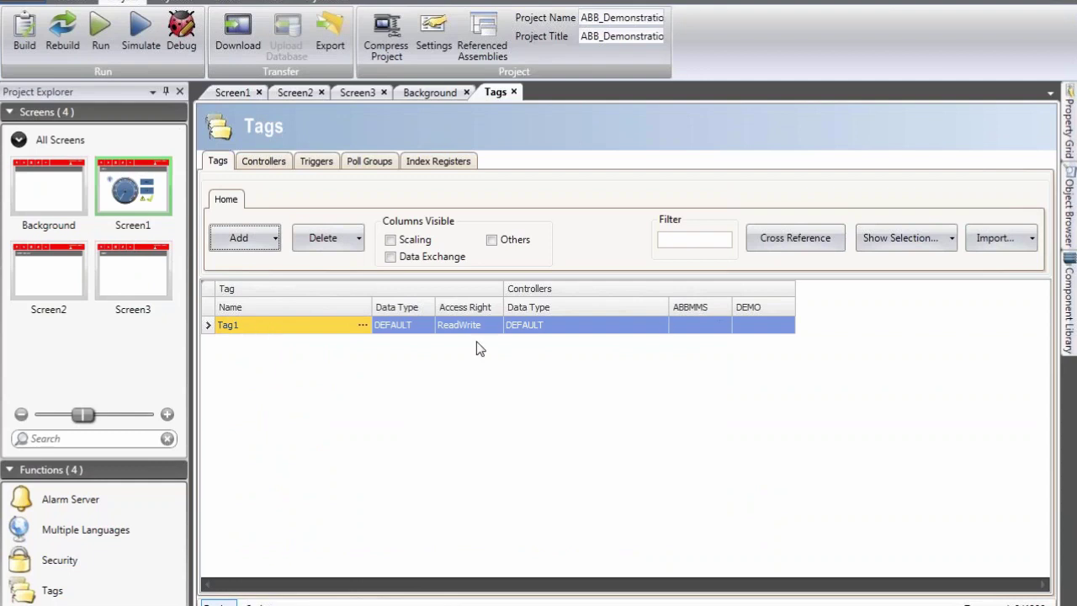
Try the address MyTag for ABBMMS and D0 for DEMO on Tag1, clearing each entry again
click(695, 326)
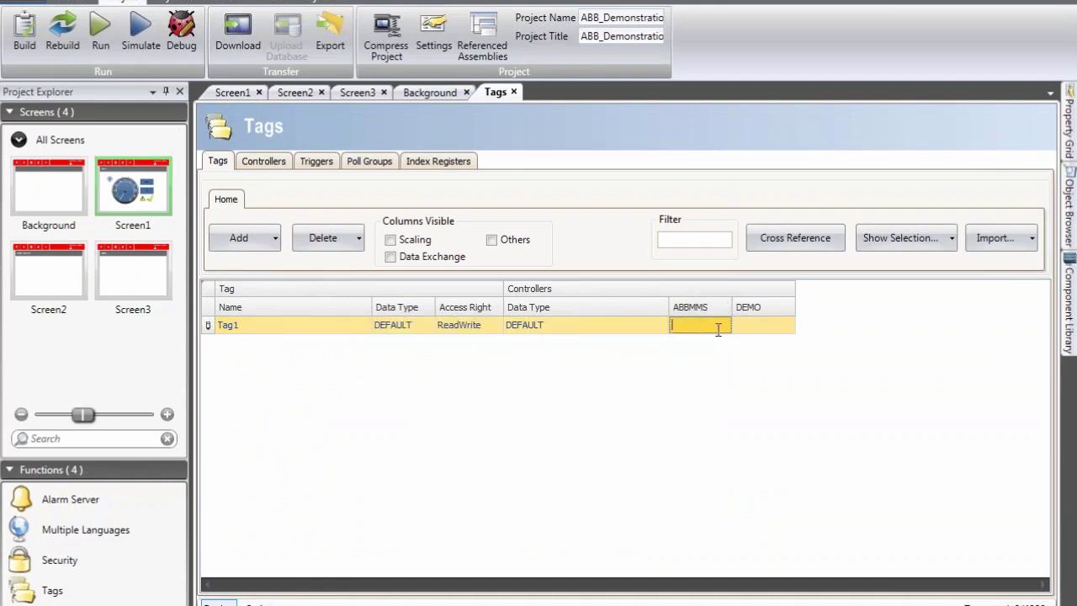
text(MyTag)
double_click(712, 324)
key(BackSpace)
click(764, 328)
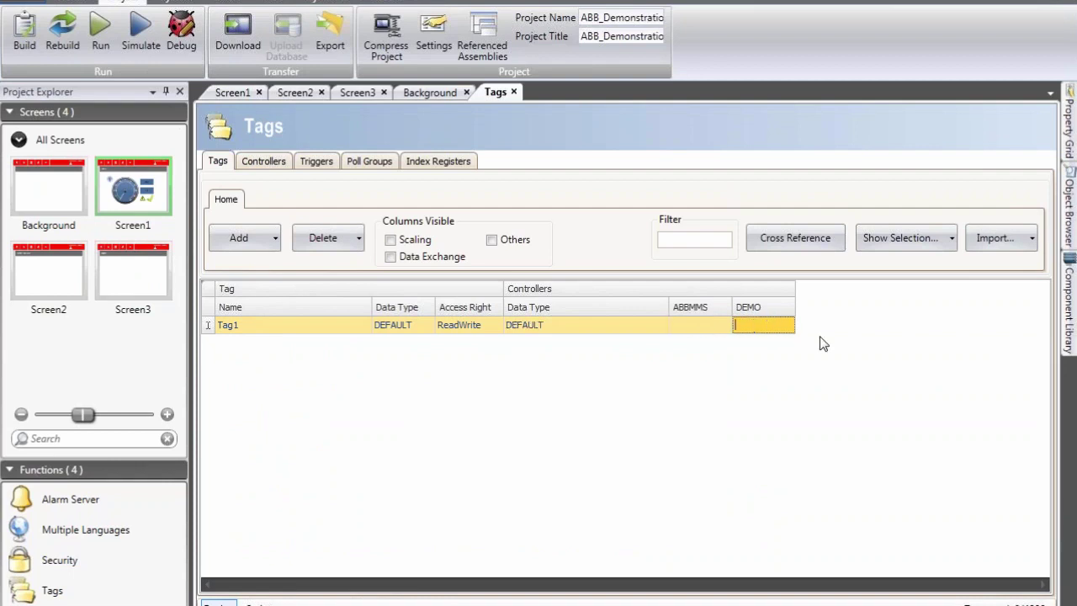
text(D0)
key(Return)
click(773, 323)
key(BackSpace)
click(779, 379)
Import all available items as tags to the ABBMMS controller using the ABB MMS import format
click(1032, 239)
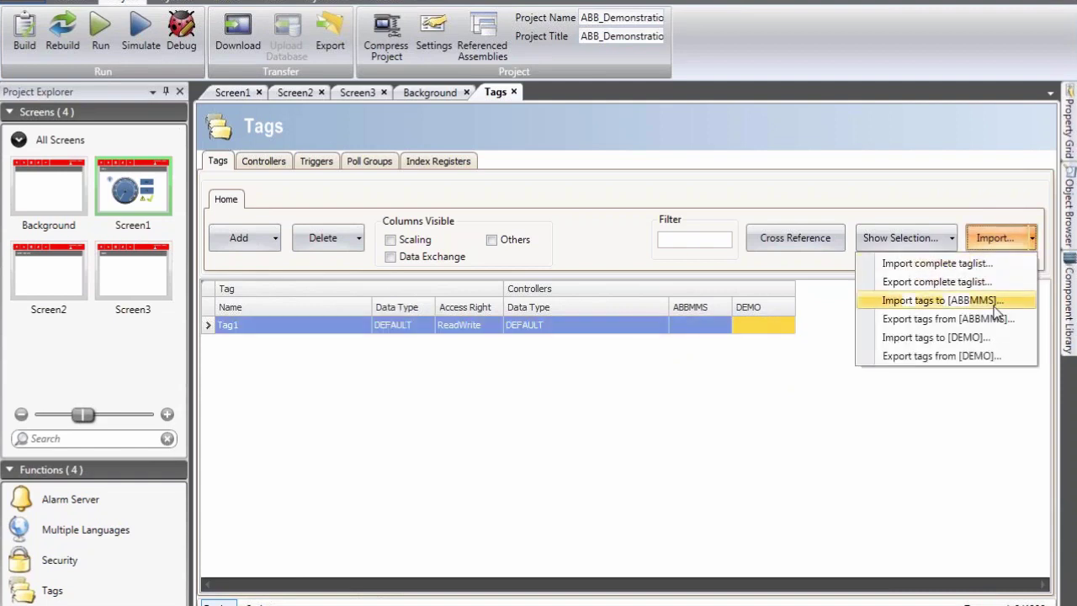
click(998, 303)
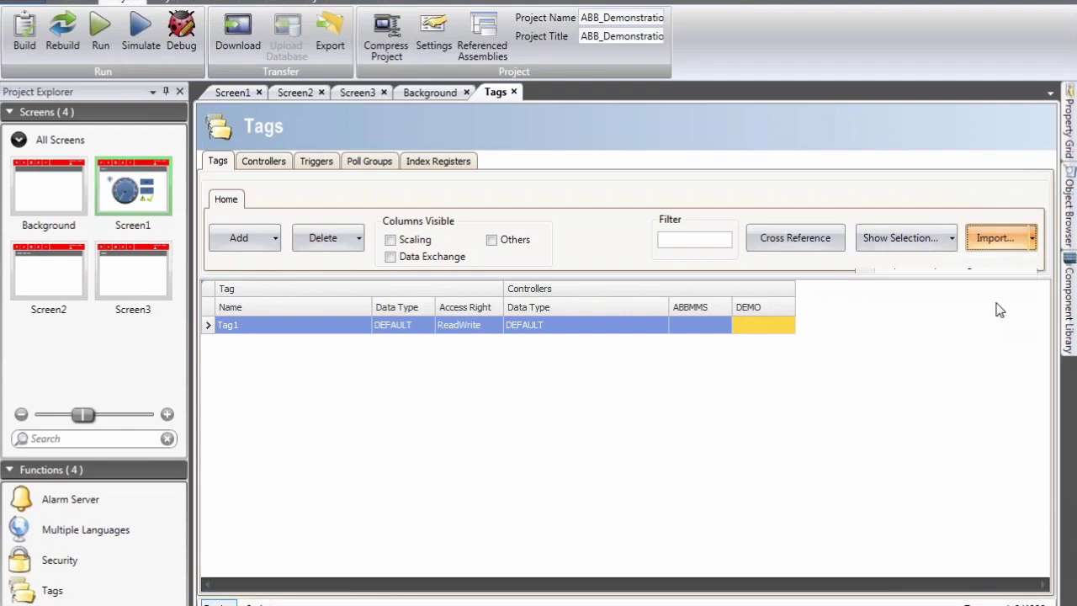
drag(427, 124, 630, 123)
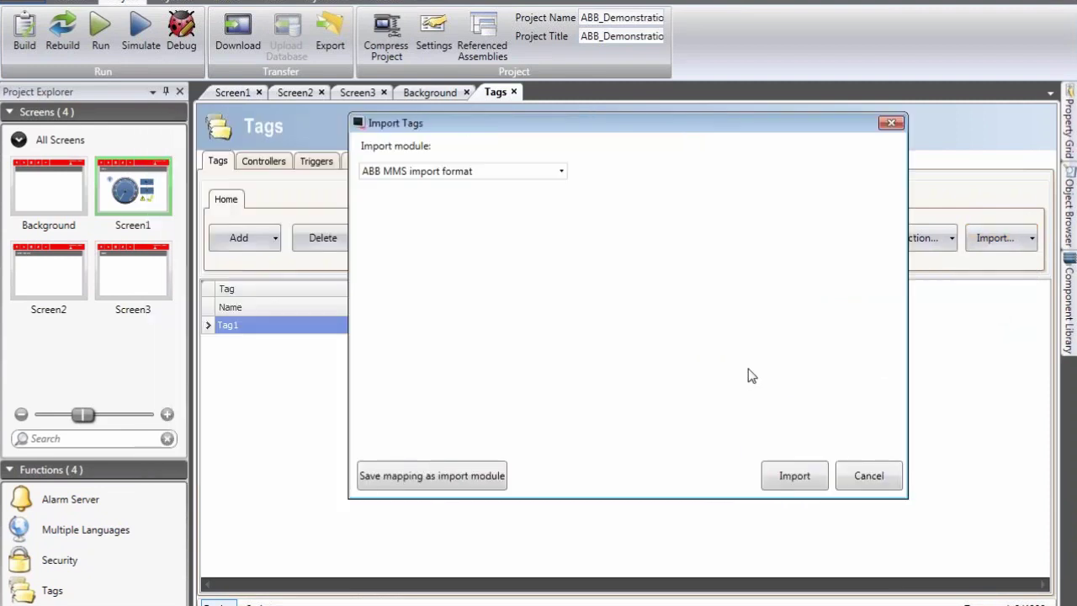
click(793, 475)
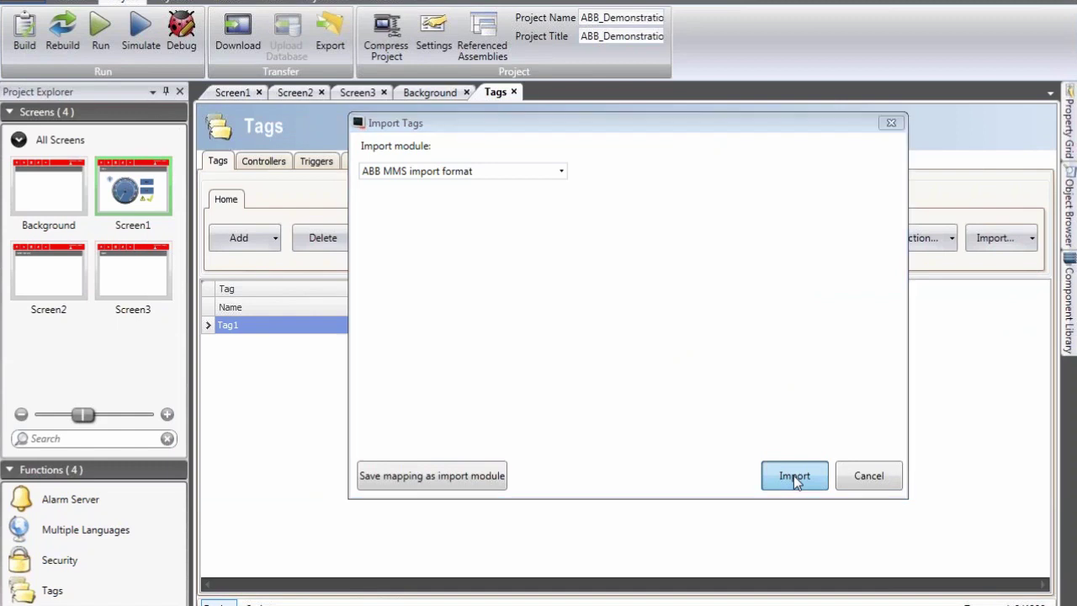
click(79, 111)
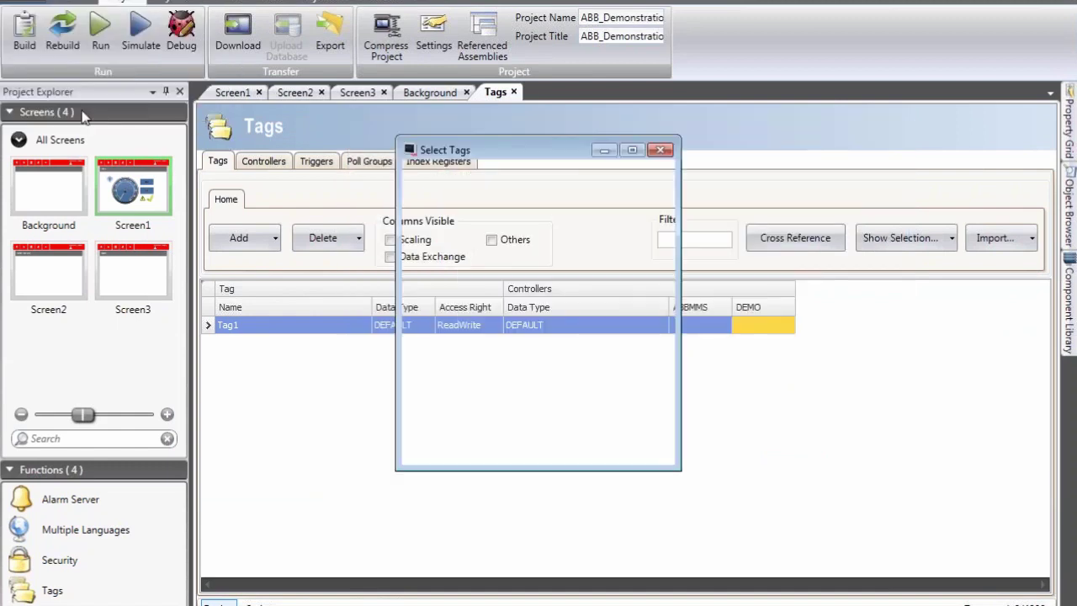
click(420, 177)
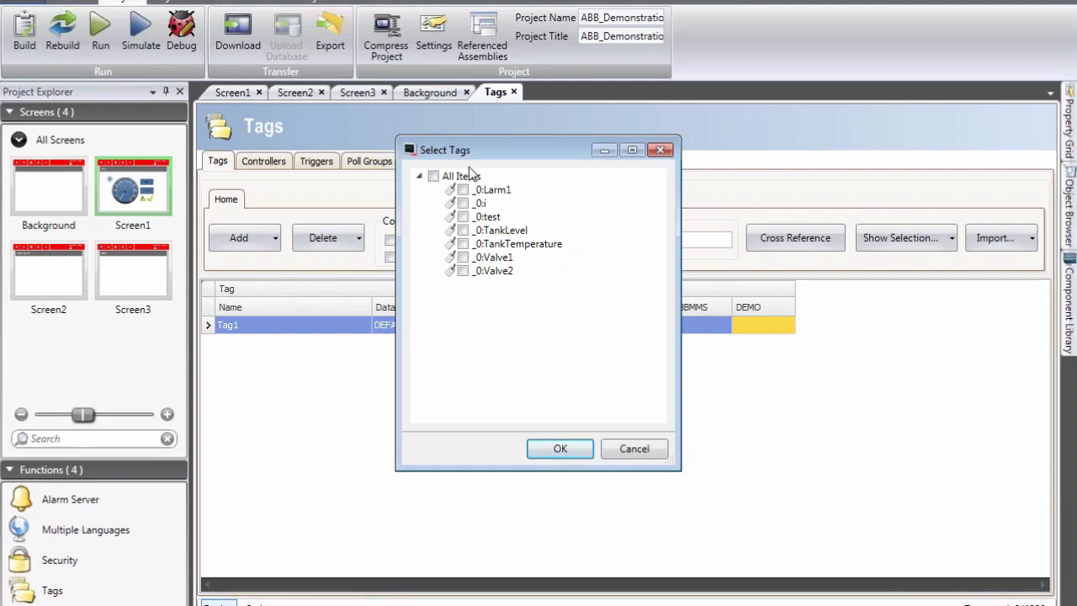
click(433, 177)
click(558, 448)
click(580, 381)
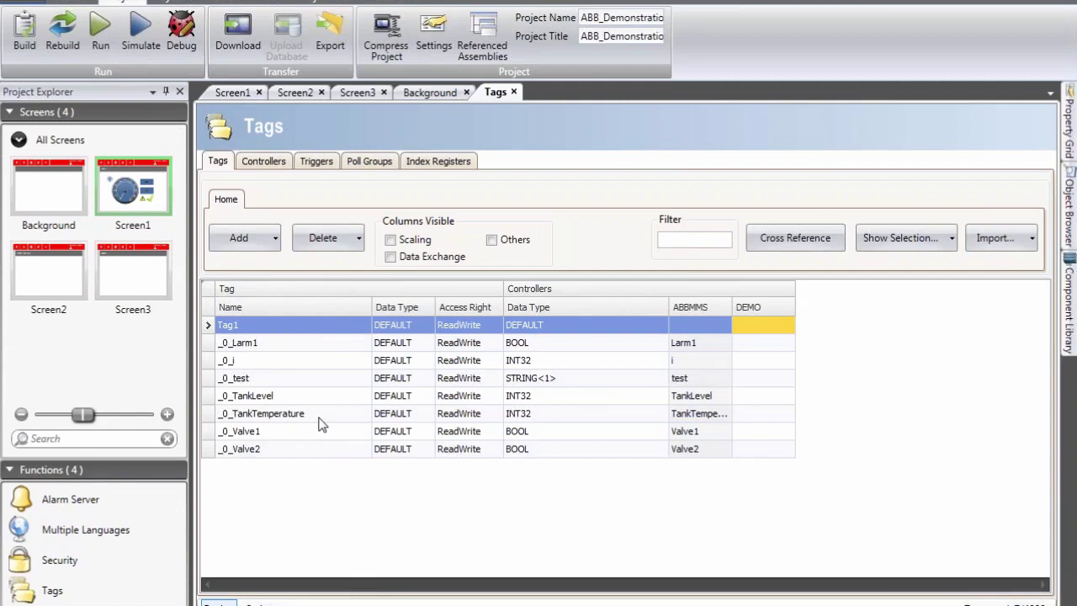
Open Screen1 and delete the info button, the gauge and the group of buttons and symbols below the HOME header
click(137, 201)
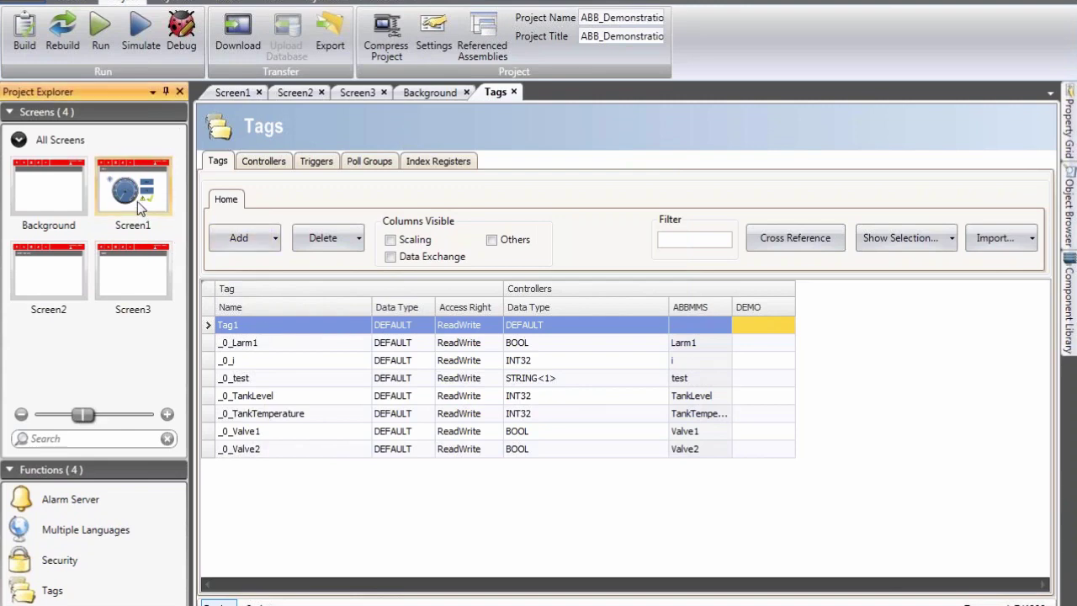
double_click(138, 201)
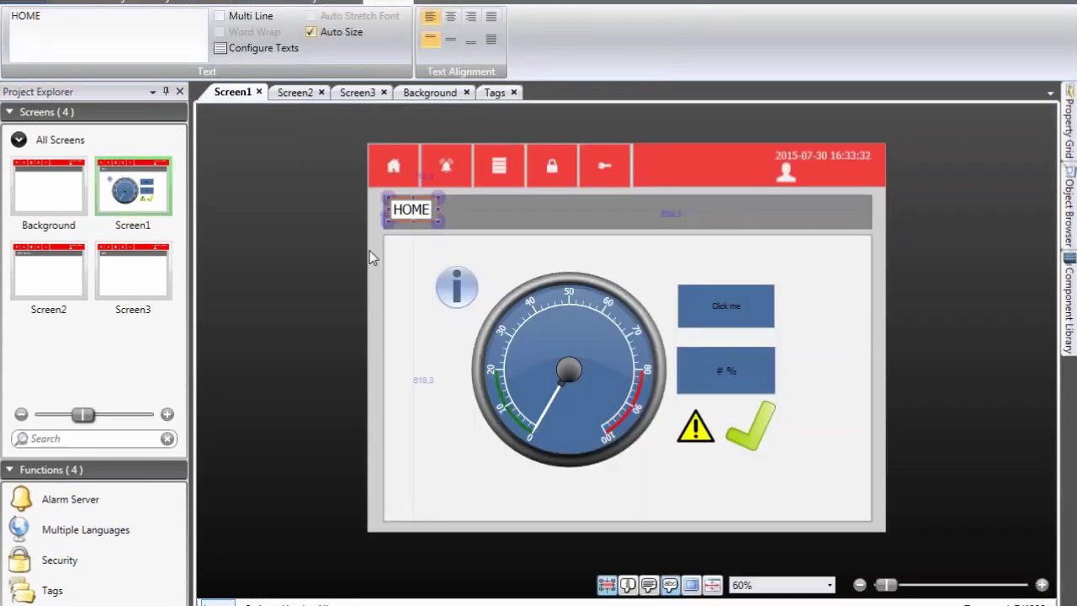
click(377, 258)
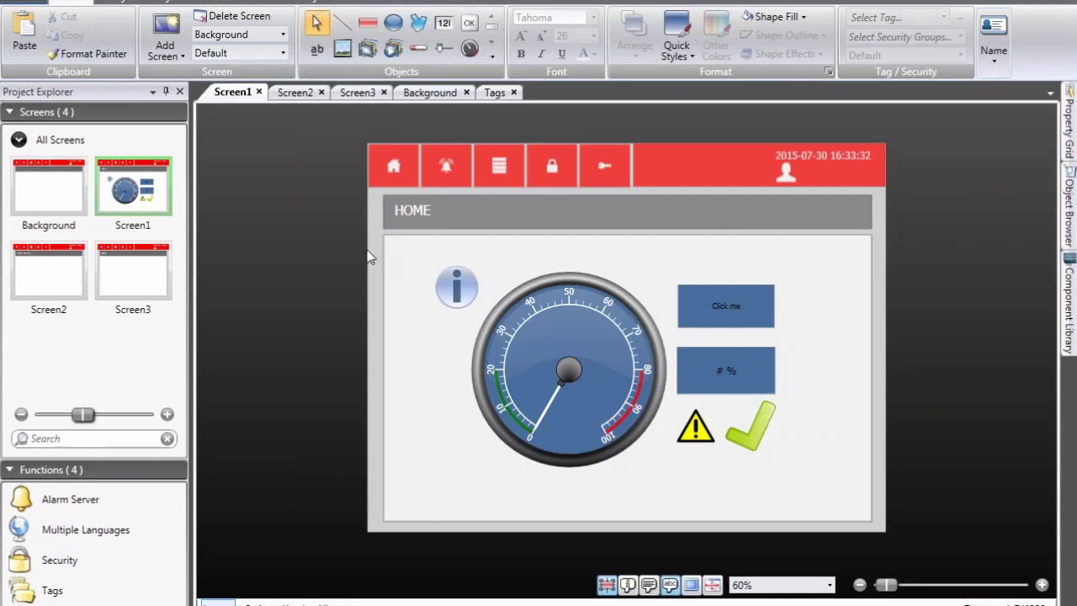
drag(379, 261, 867, 475)
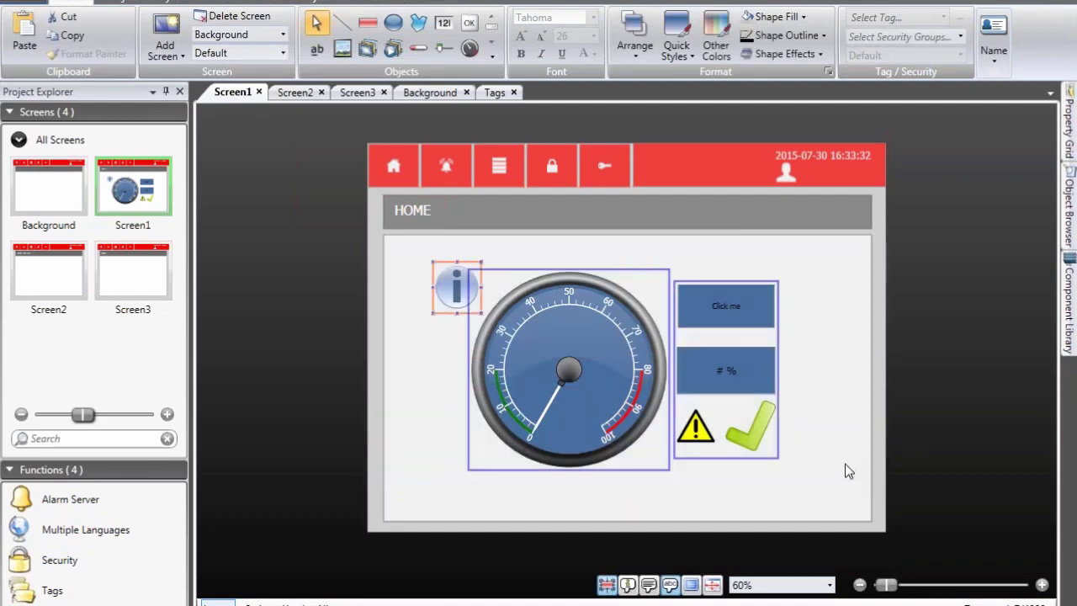
key(Delete)
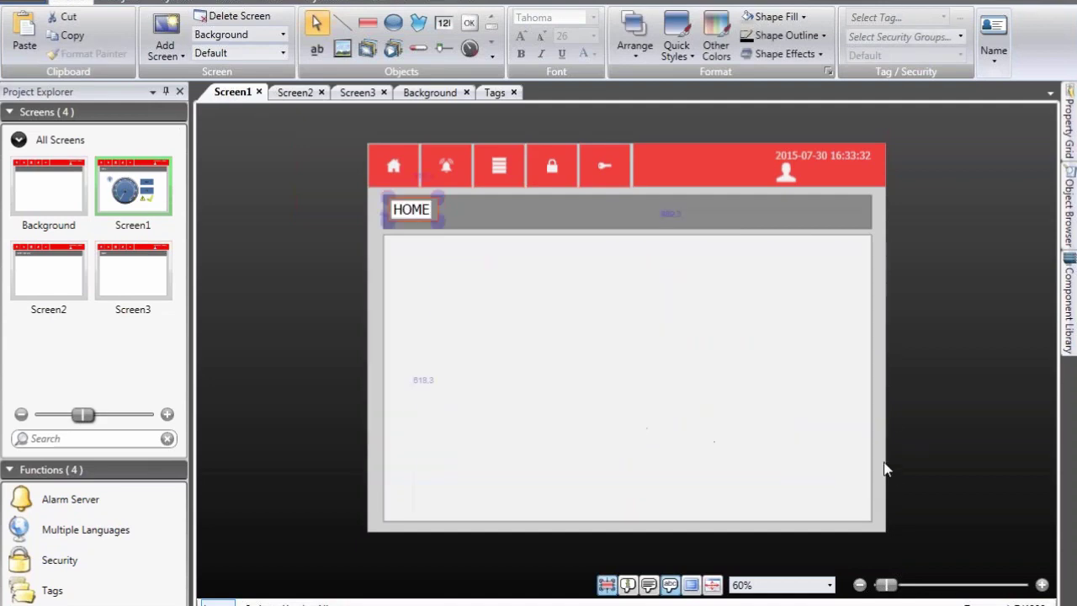
click(880, 418)
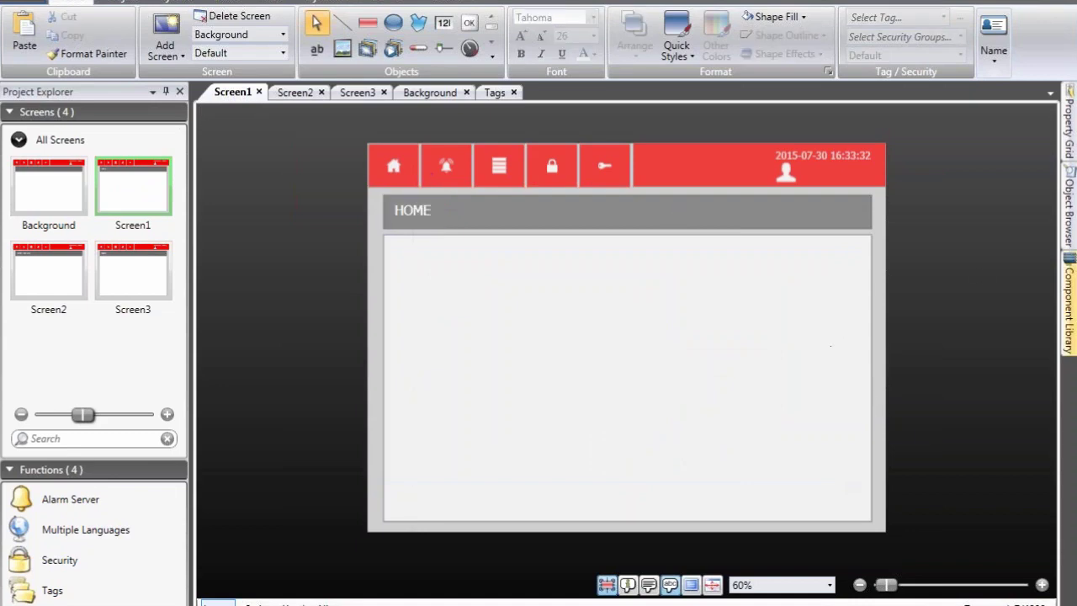
Place two horizontal pipe pieces with a gap and a vertical pipe at their end near Screen1's lower-left corner from the ABB Training library
click(1068, 303)
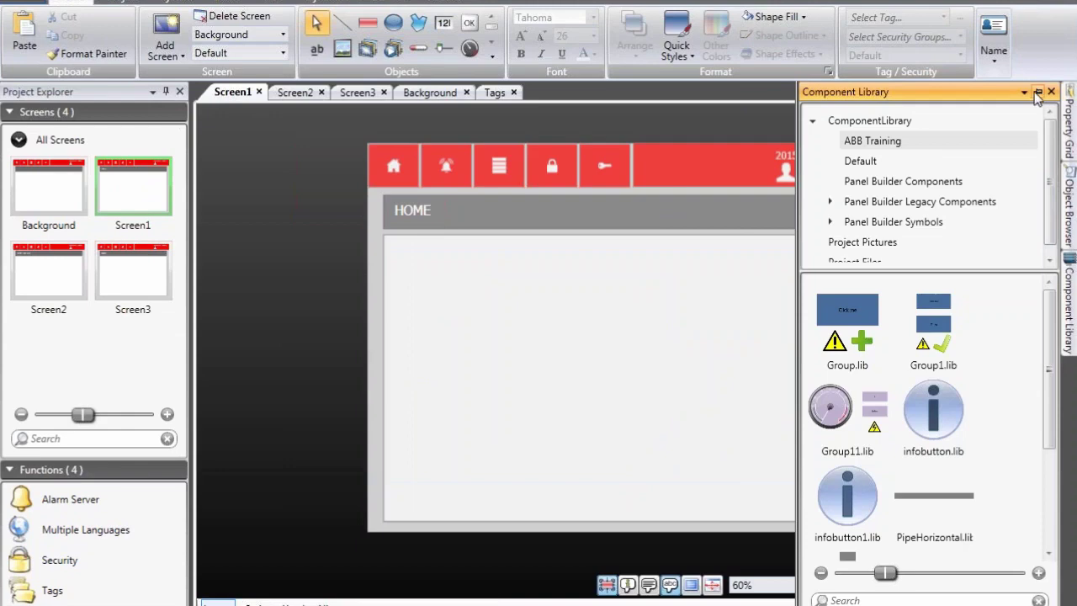
click(1037, 93)
scroll(1061, 471, down, 3)
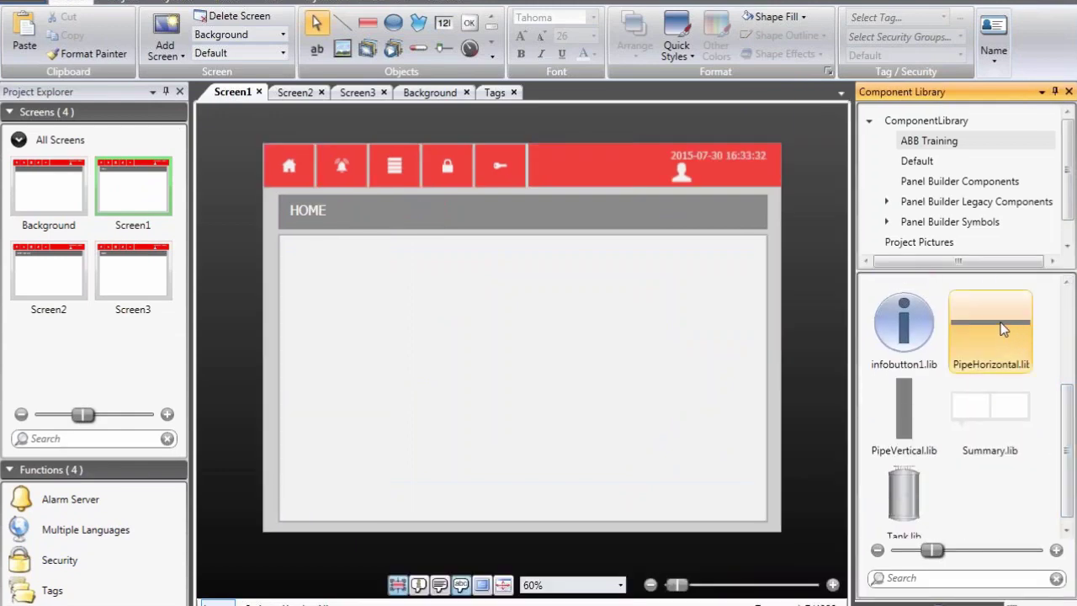
drag(1004, 329, 387, 474)
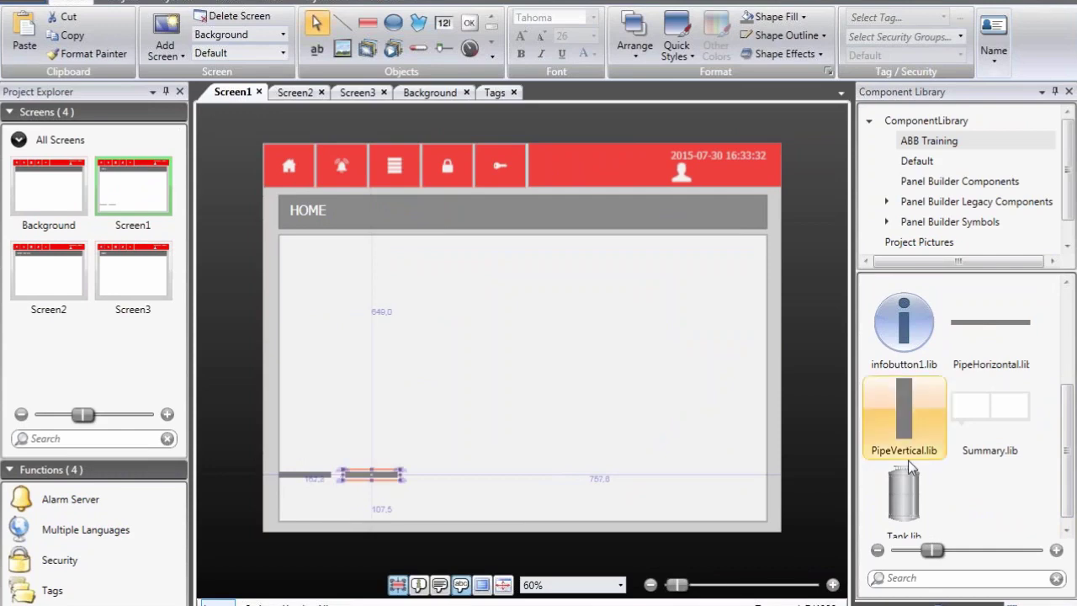
drag(904, 445, 393, 468)
Add the Tank component on top of the vertical pipe and place the Summary box just above the tank
drag(904, 498, 404, 339)
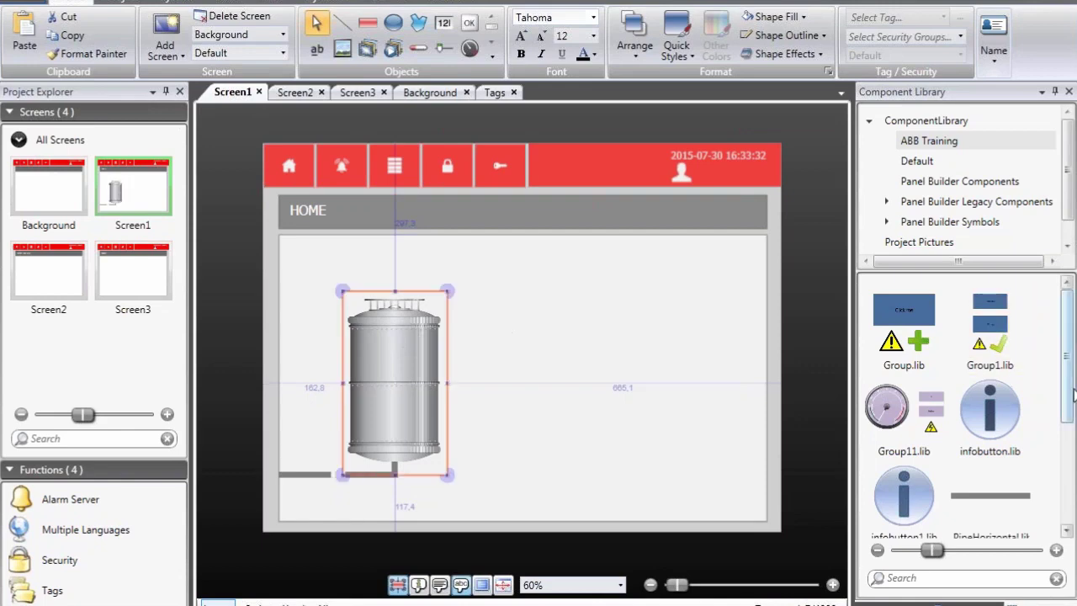
drag(1073, 394, 1062, 507)
click(984, 398)
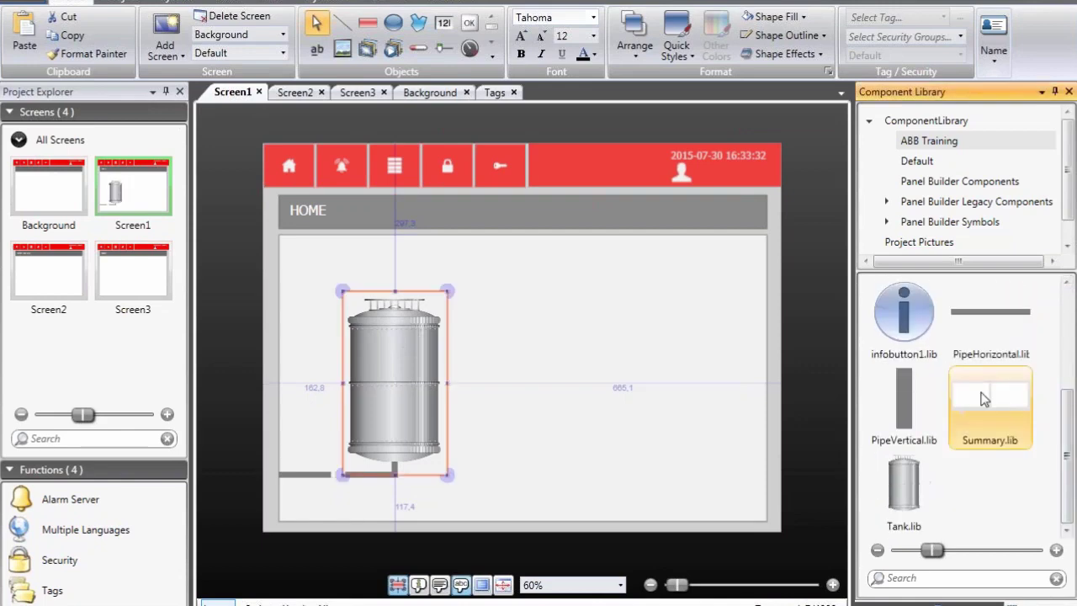
drag(984, 398, 353, 255)
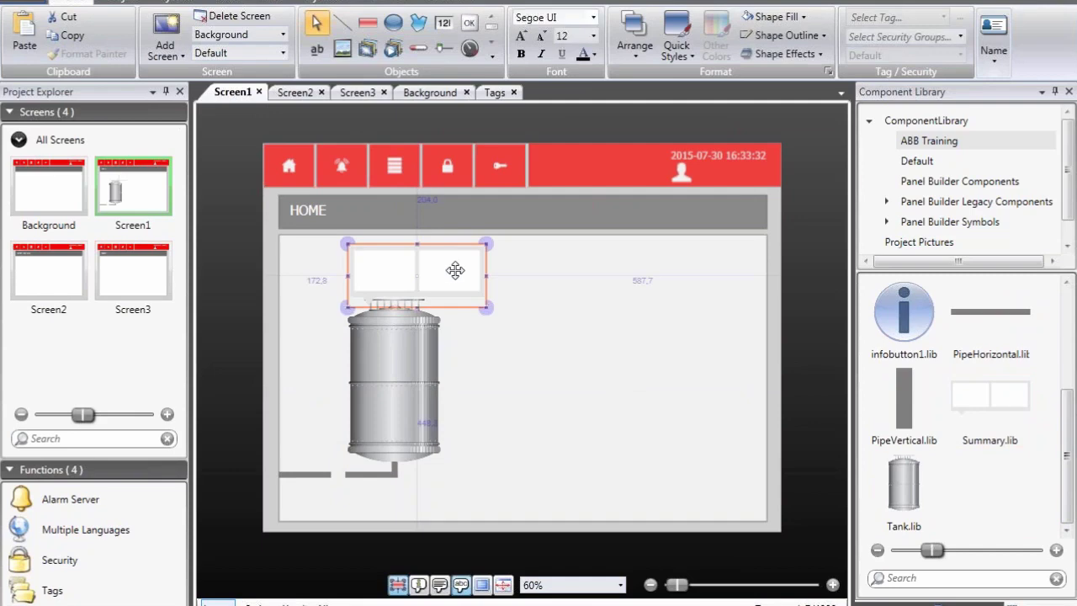
drag(454, 269, 427, 266)
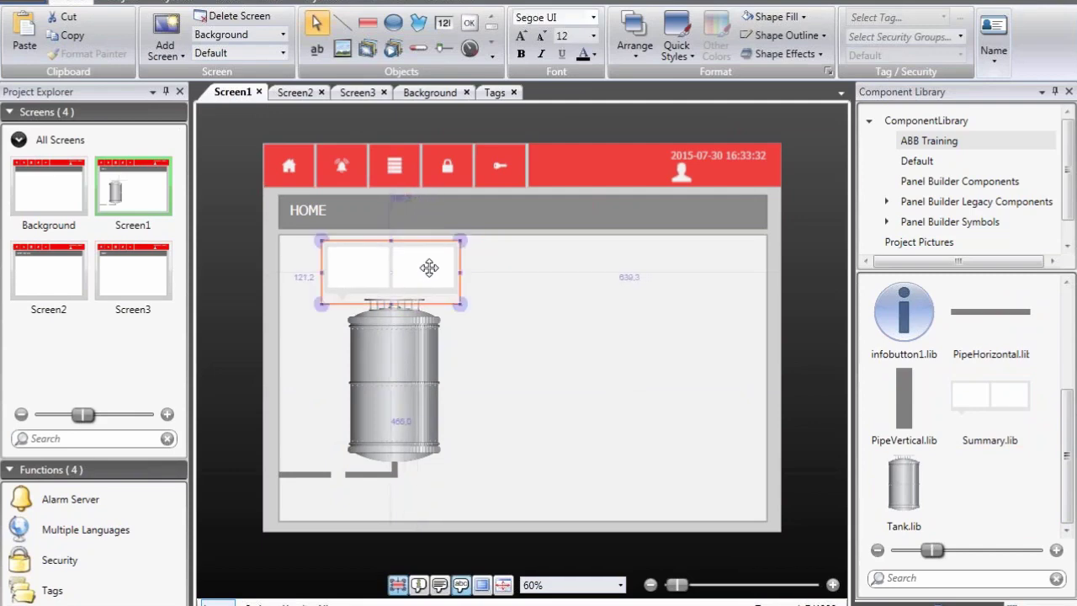
click(552, 350)
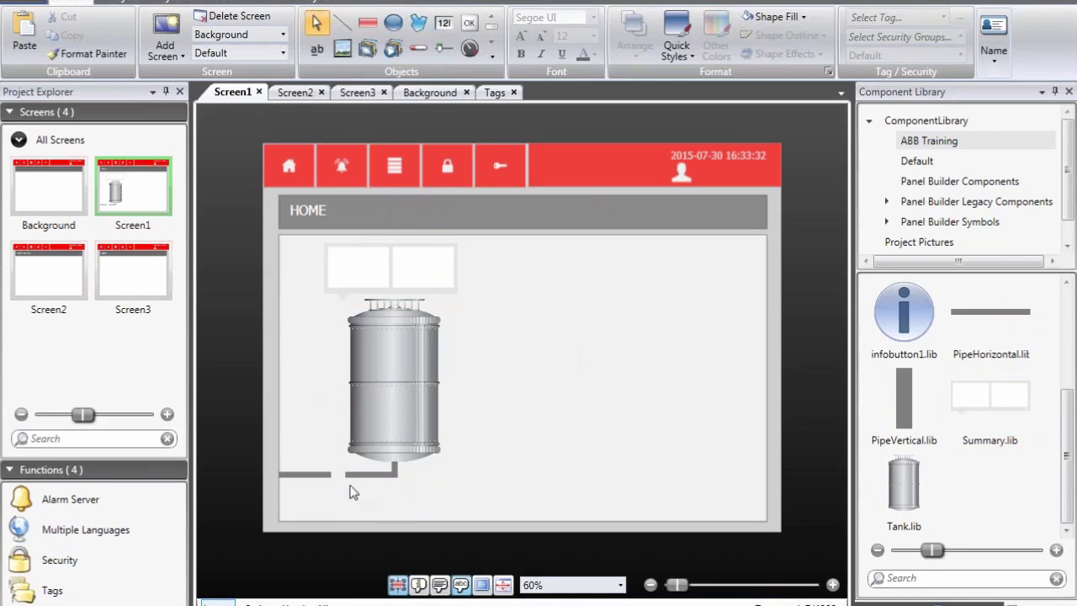
Duplicate the two horizontal pipe pieces and place the copies against the tank's right side, near its lower end
drag(353, 493, 266, 466)
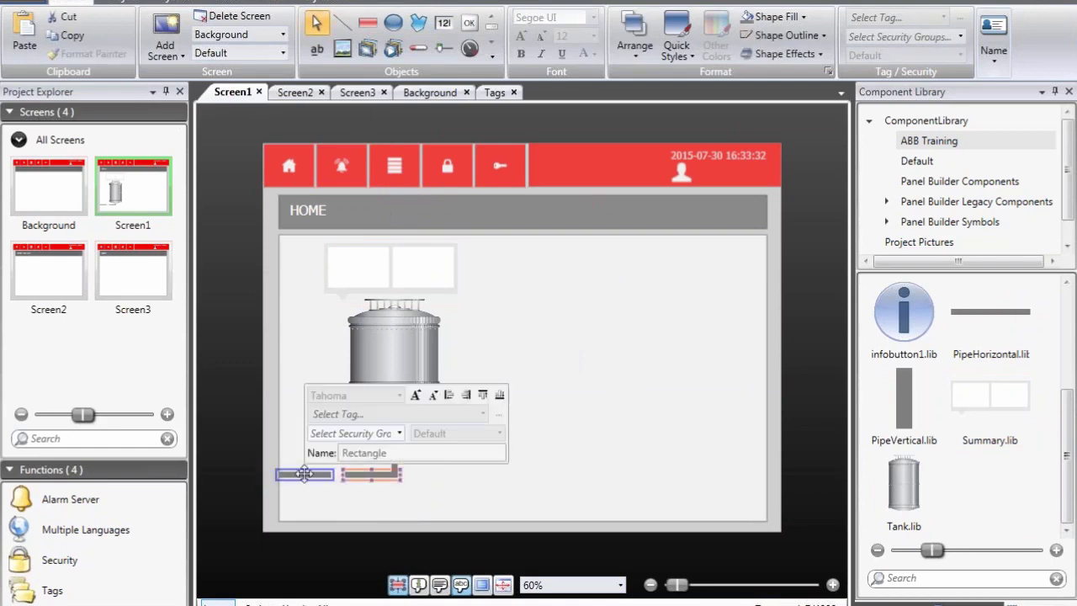
right_click(304, 474)
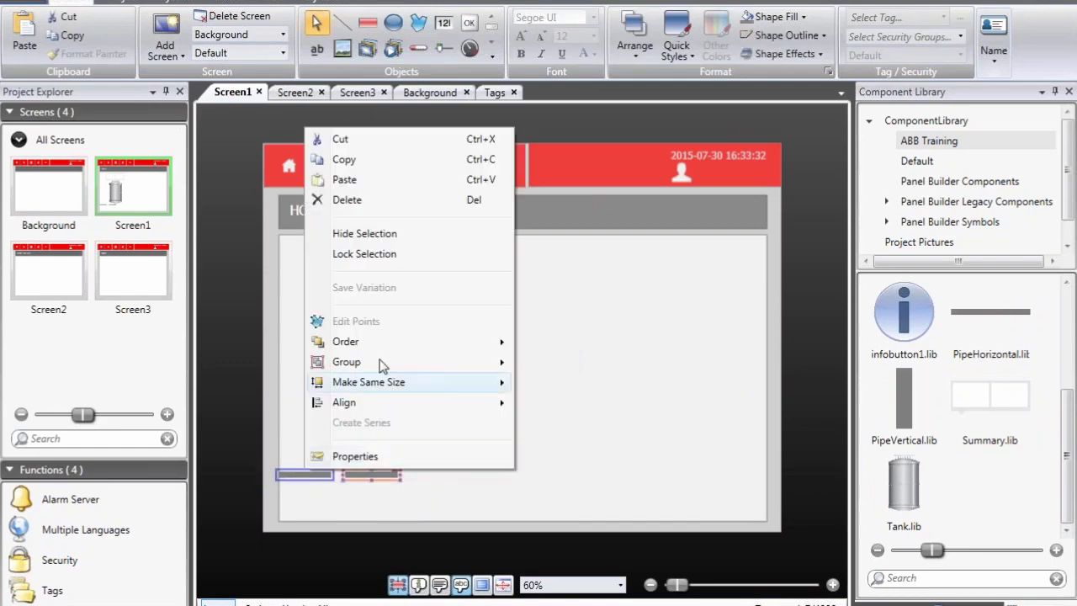
click(351, 163)
right_click(539, 376)
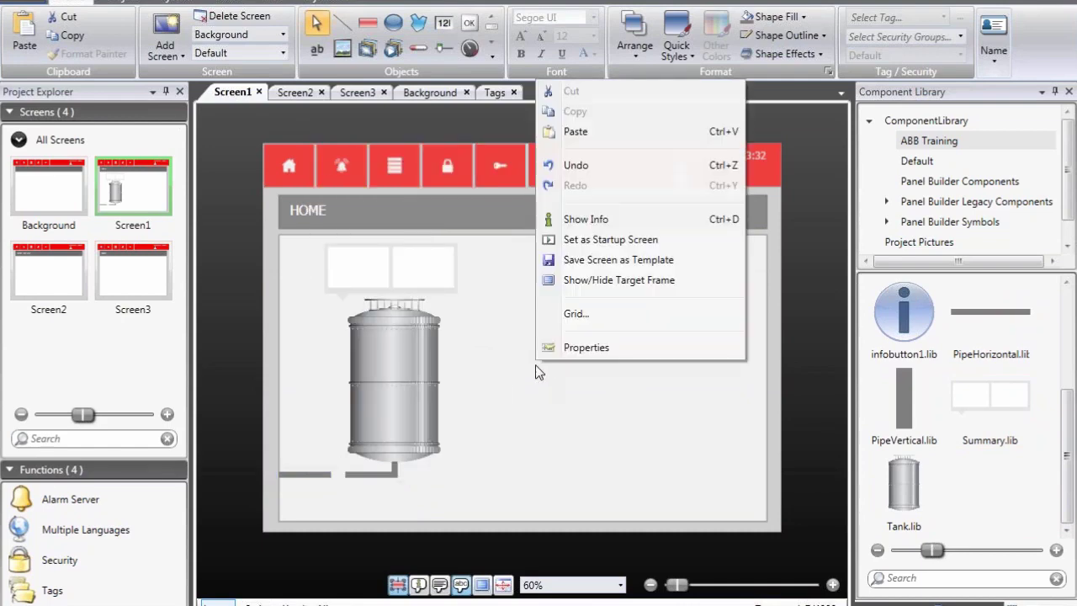
key(ctrl+v)
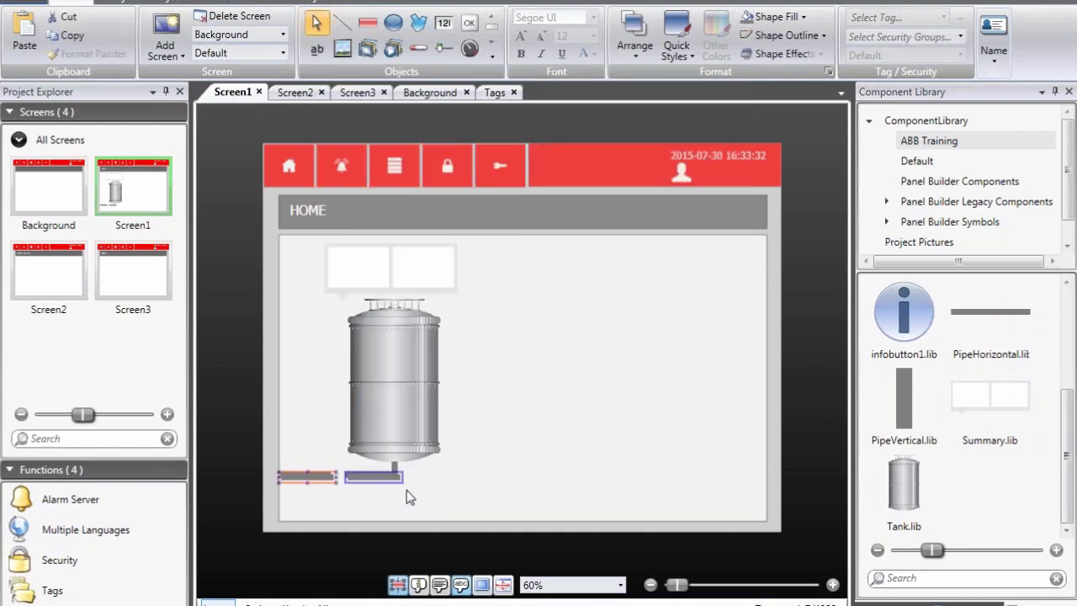
drag(383, 476, 542, 418)
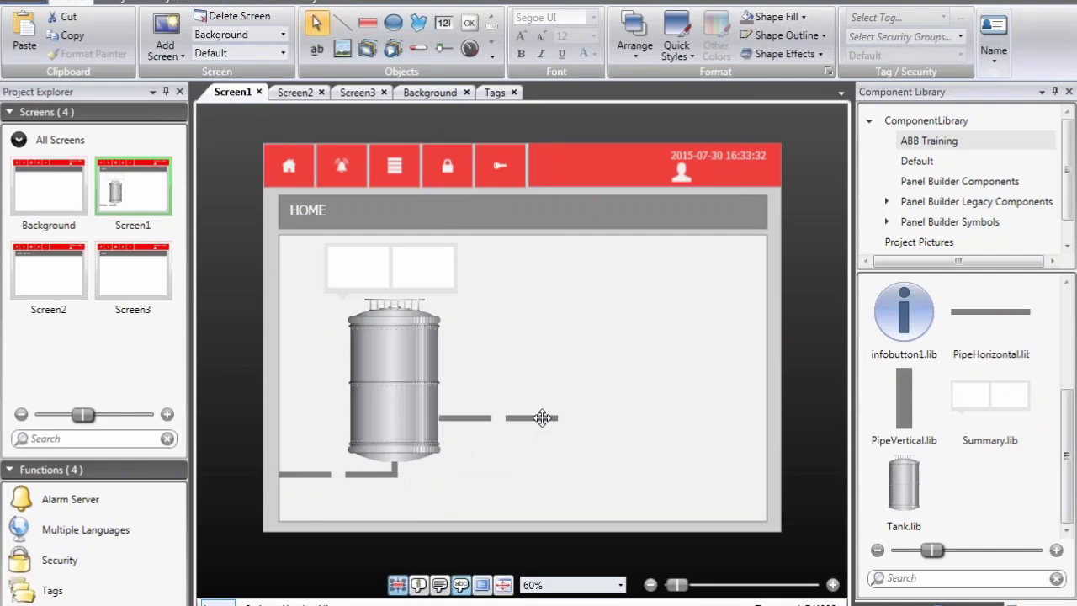
Stretch the outer pipe piece right of the tank to the right edge of the content area
click(558, 418)
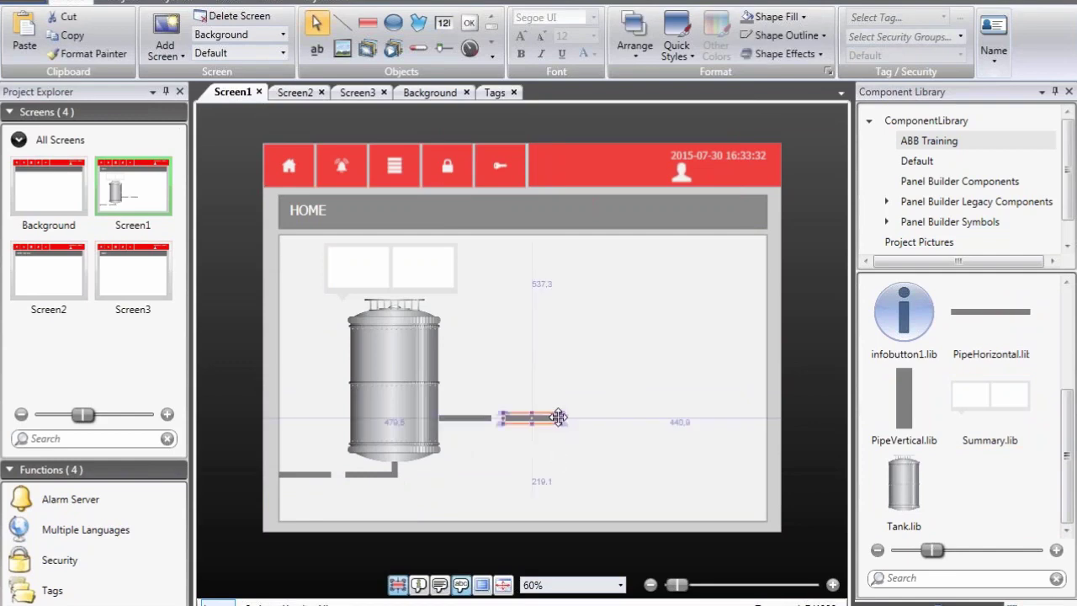
drag(560, 418, 764, 418)
click(739, 483)
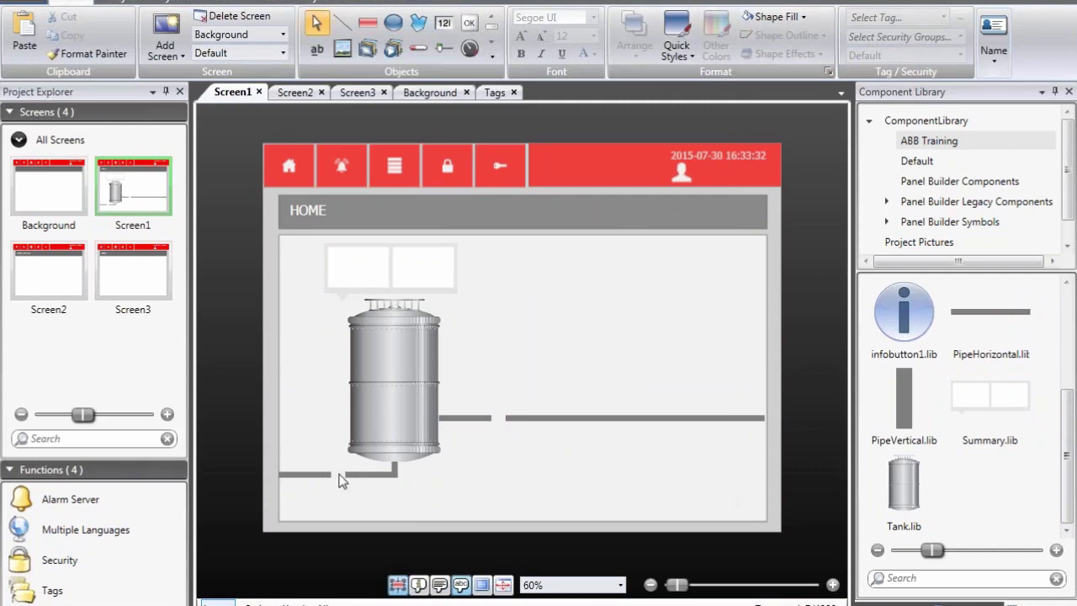
Draw a multi-picture object over the gap in the lower-left pipe, link it to _0_Valve2 and add two picture rows
scroll(341, 480, up, 2)
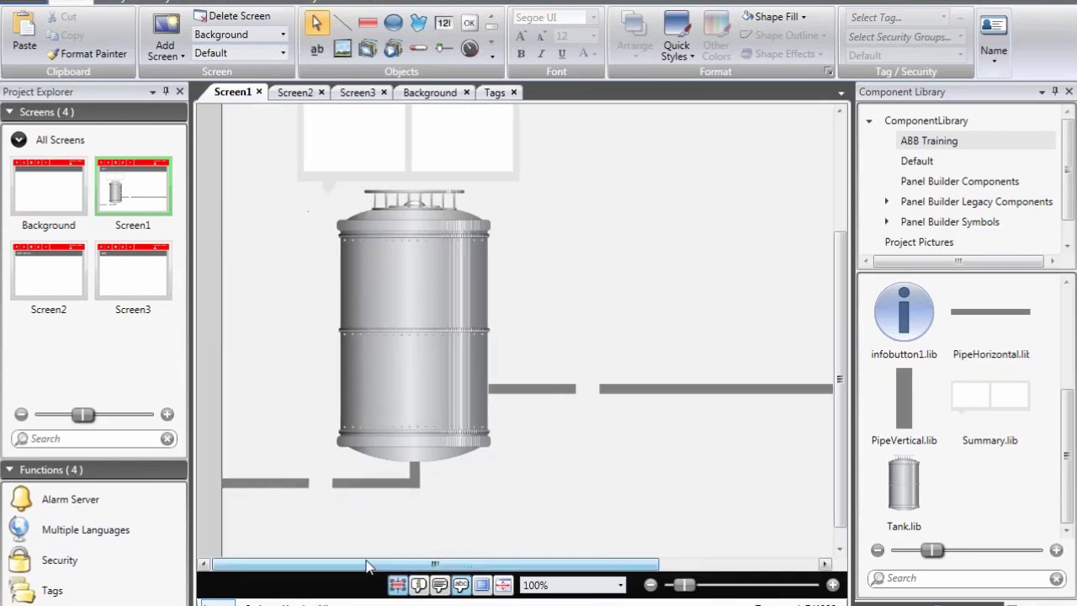
click(367, 51)
drag(294, 462, 349, 495)
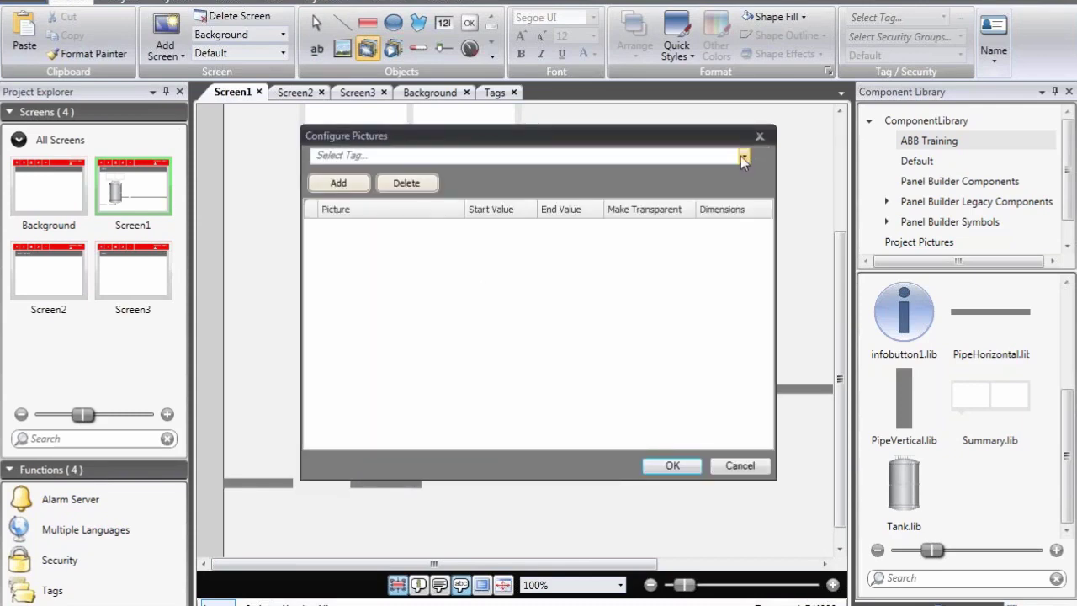
click(745, 157)
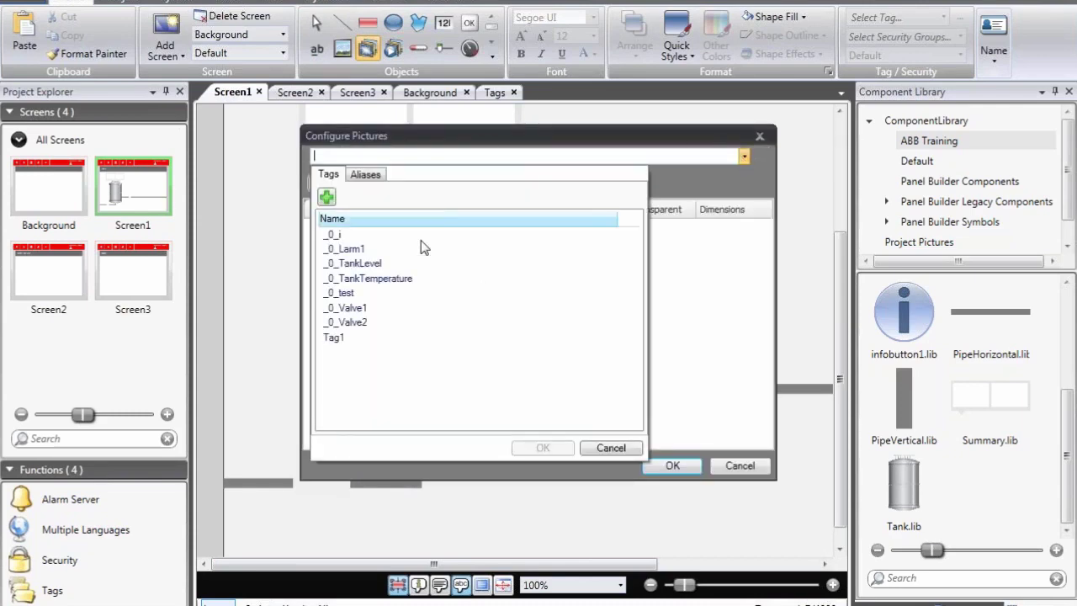
double_click(357, 322)
click(338, 183)
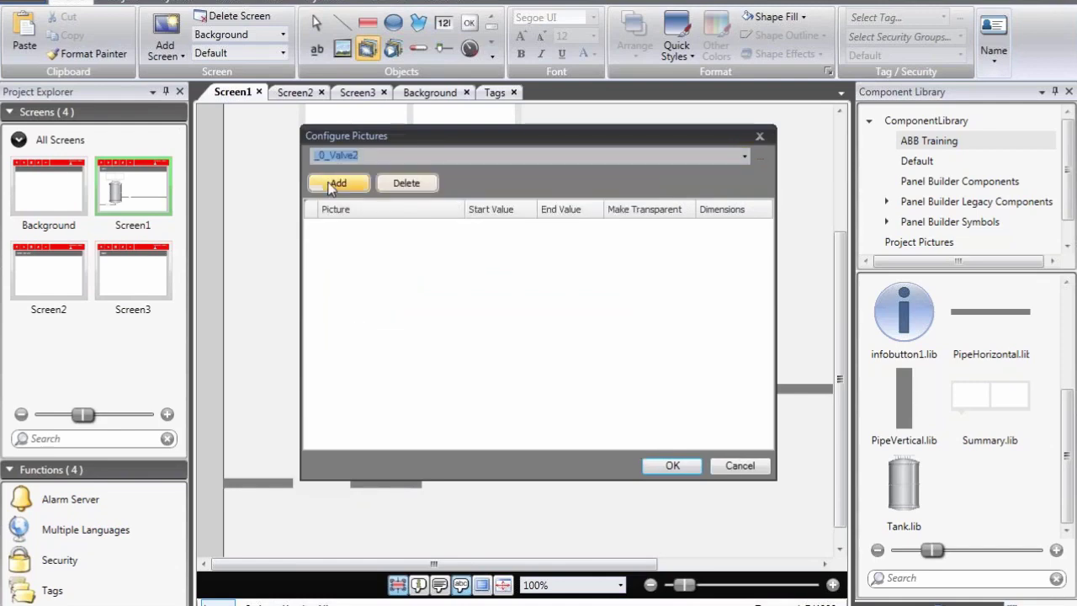
click(338, 183)
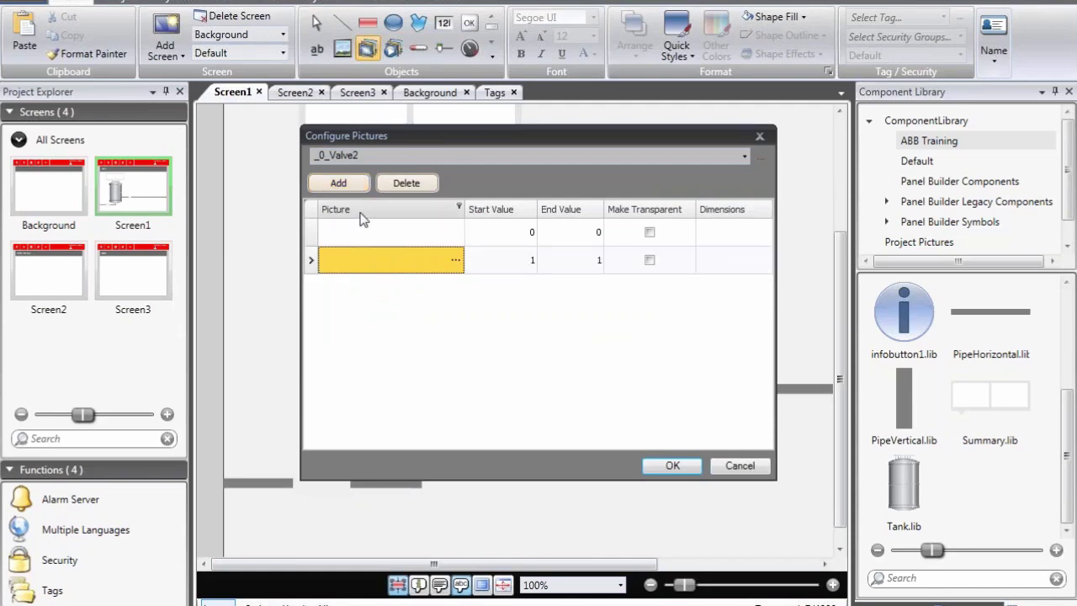
Assign the valve_off picture file to the row for value 0
click(456, 232)
click(456, 232)
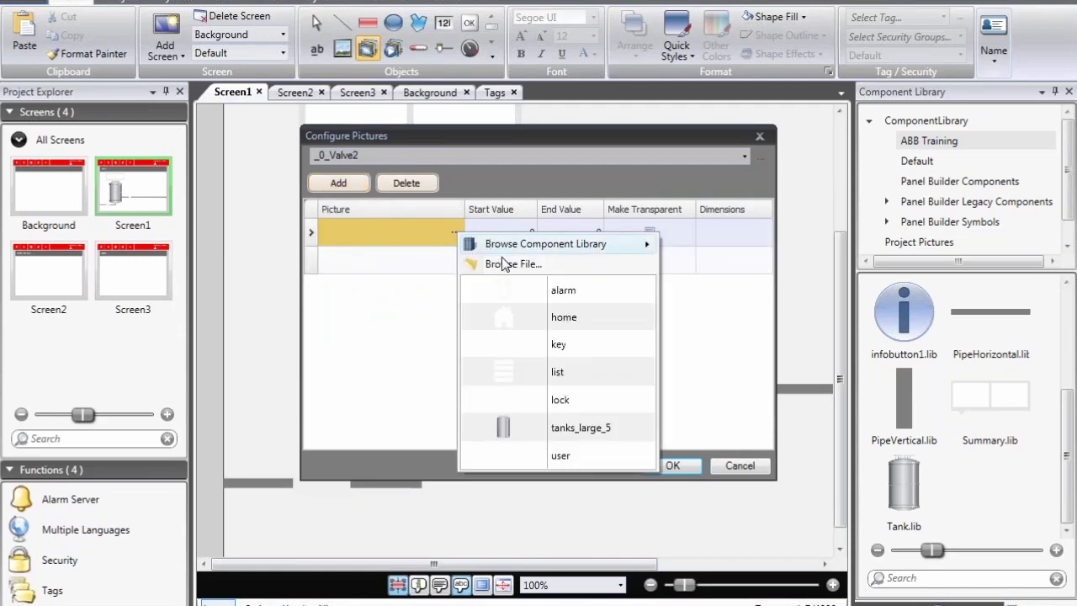
click(505, 266)
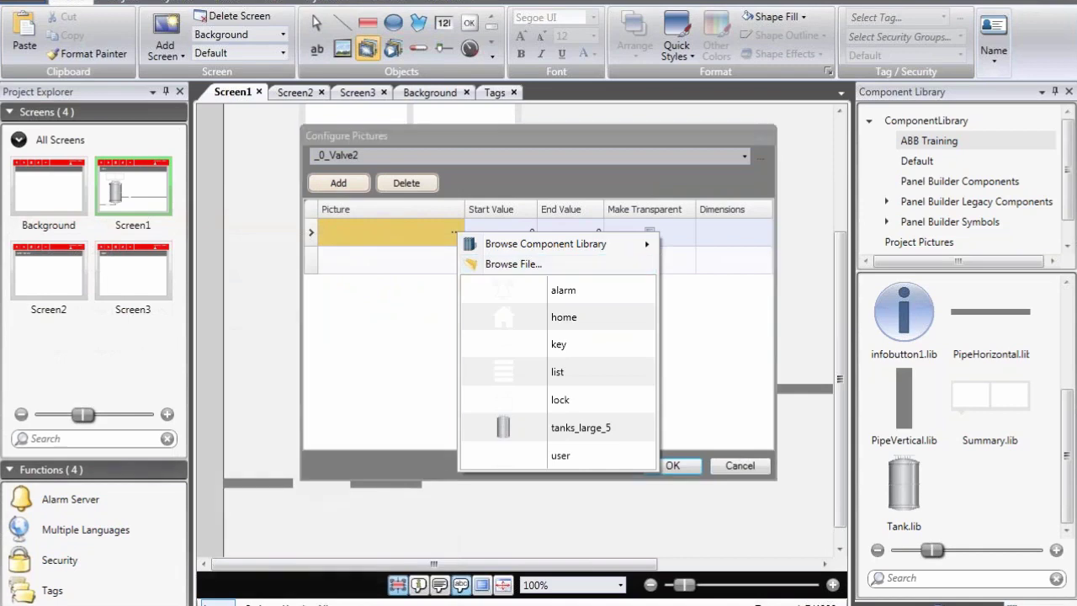
drag(850, 286, 850, 380)
double_click(728, 401)
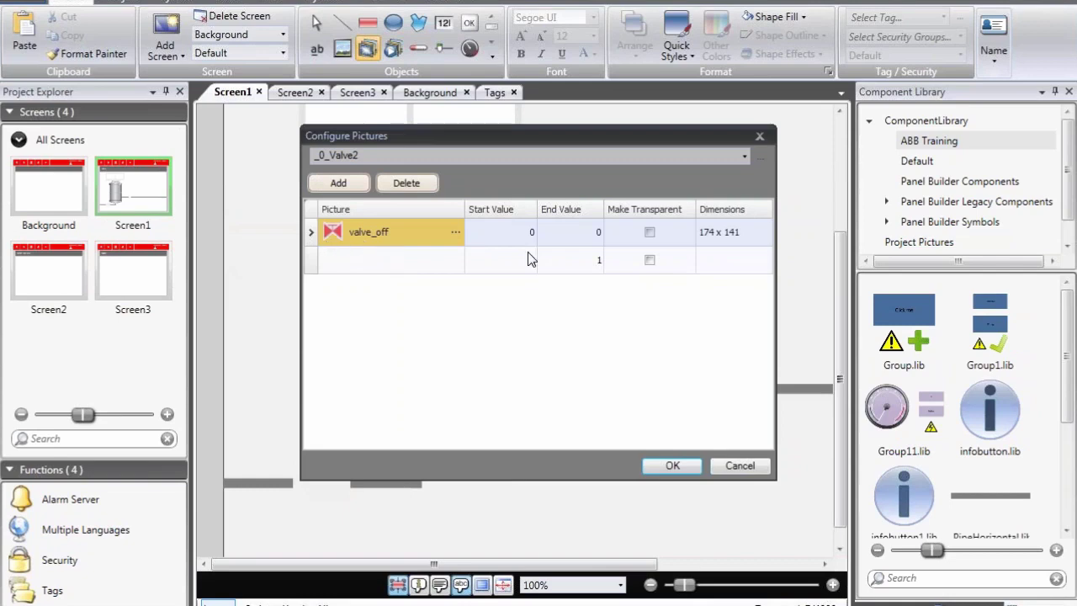
Assign the valve_on picture file to the row for value 1 and center the finished valve symbol on the pipe gap
click(453, 263)
click(454, 260)
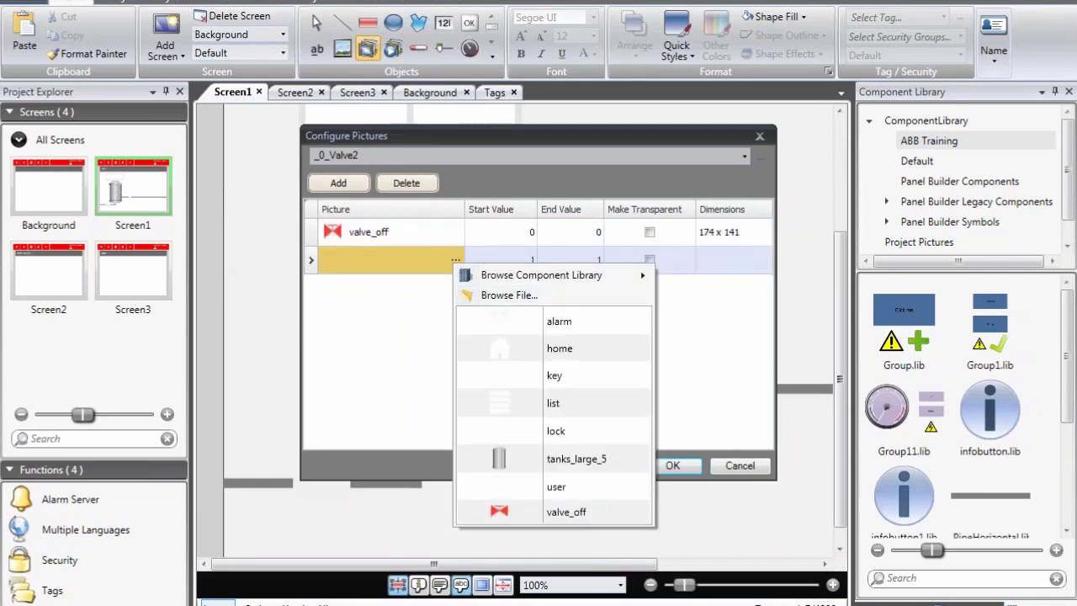
click(509, 294)
drag(851, 358, 849, 404)
double_click(792, 391)
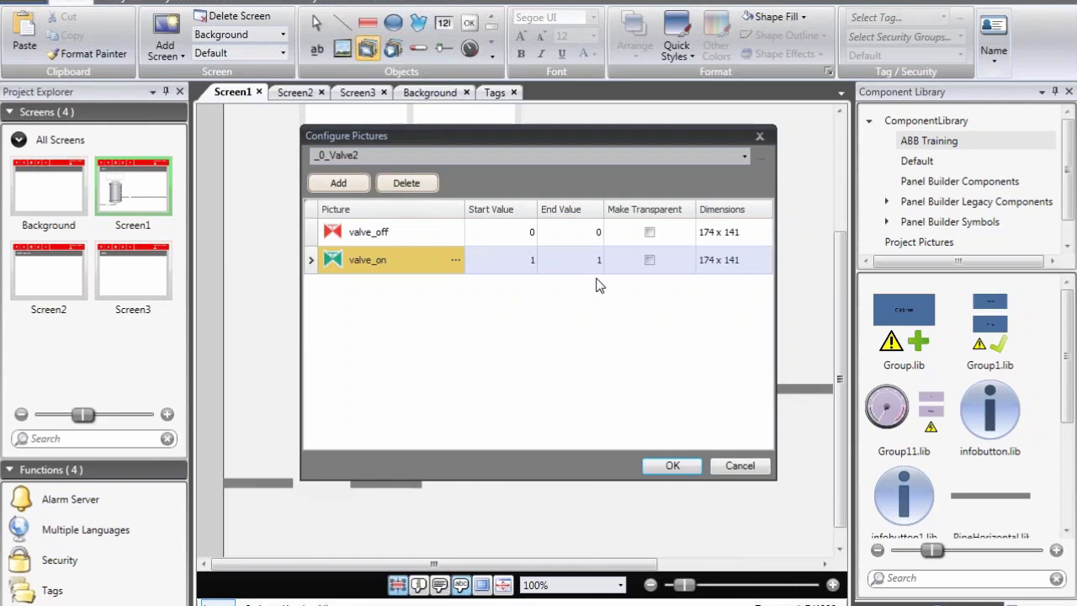
click(683, 467)
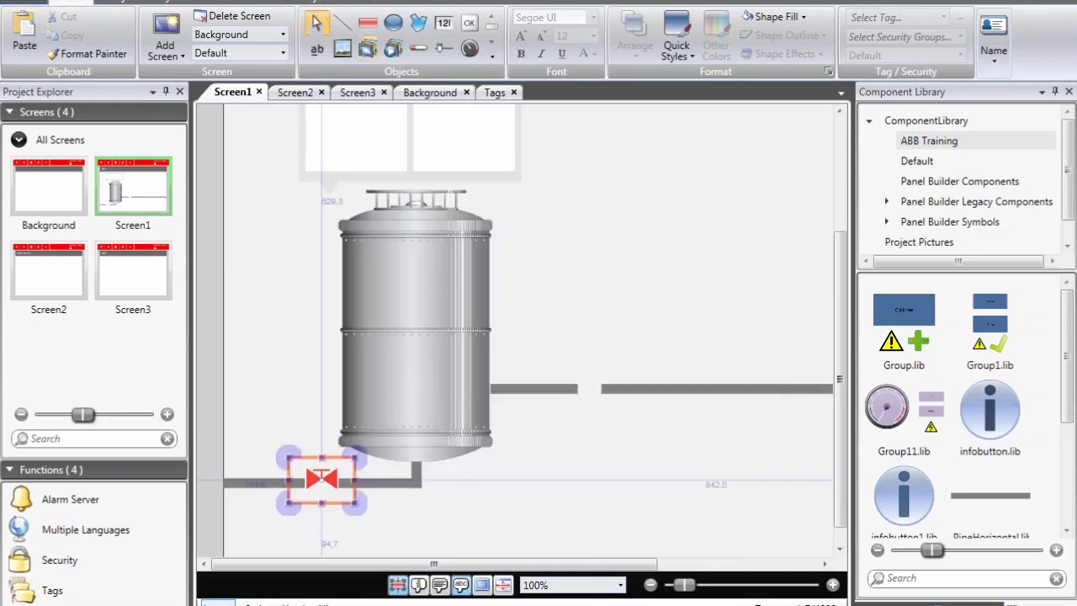
drag(325, 477, 330, 481)
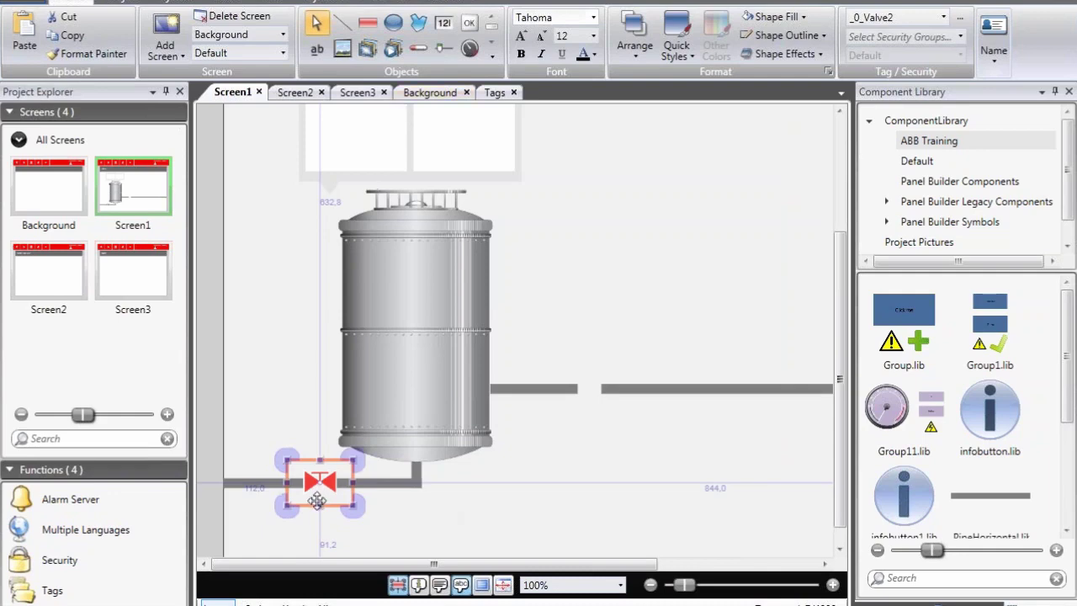
Give the valve symbol the Toggle Tag action for its Mouse Down event
scroll(299, 518, up, 2)
scroll(299, 518, up, 1)
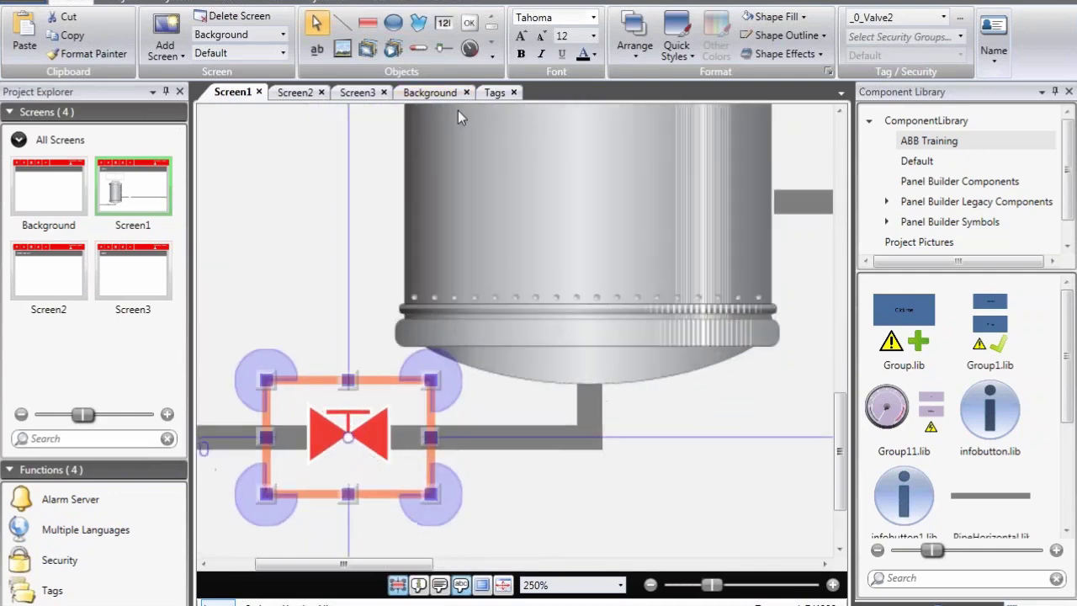
click(458, 2)
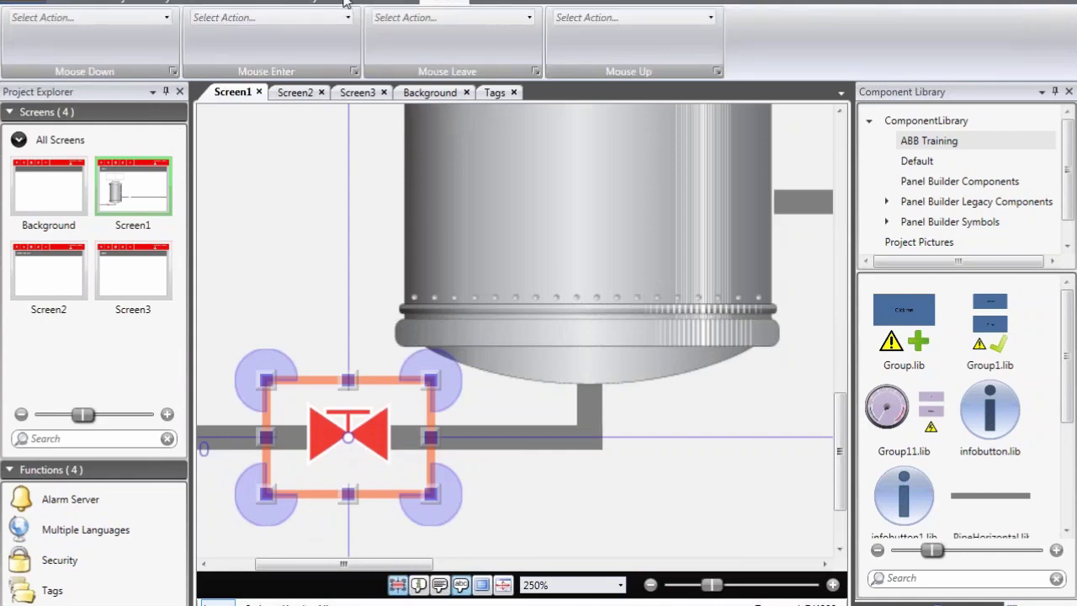
click(165, 17)
click(18, 36)
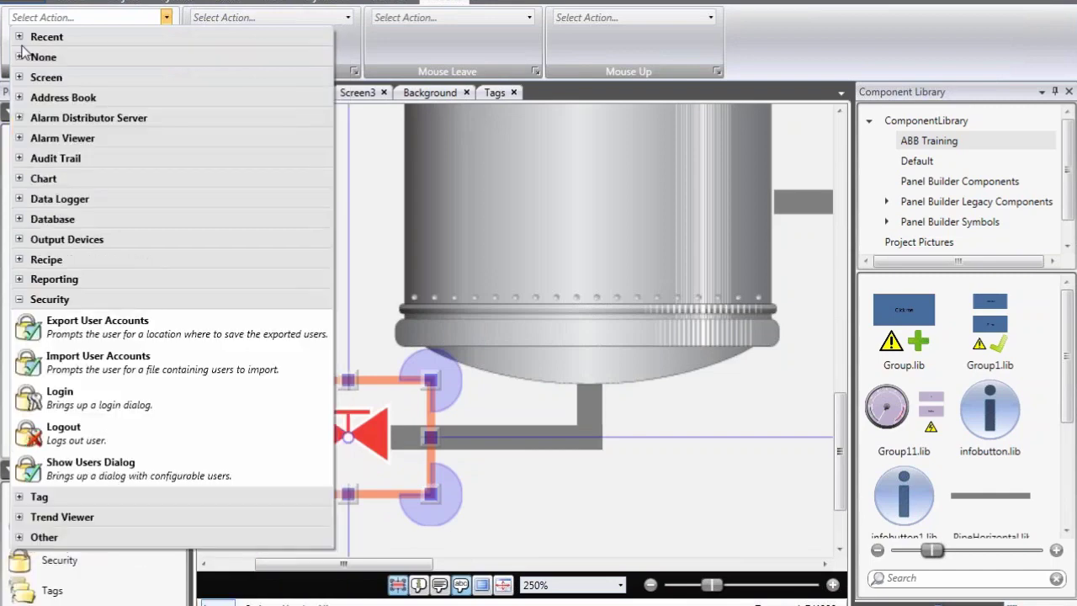
click(20, 300)
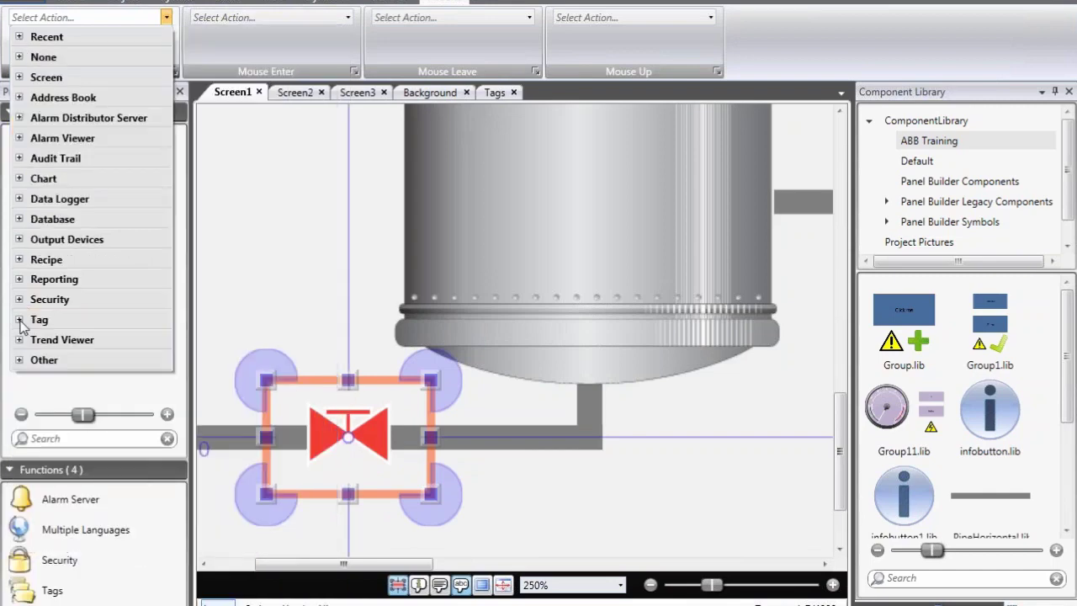
click(18, 319)
scroll(161, 413, down, 1)
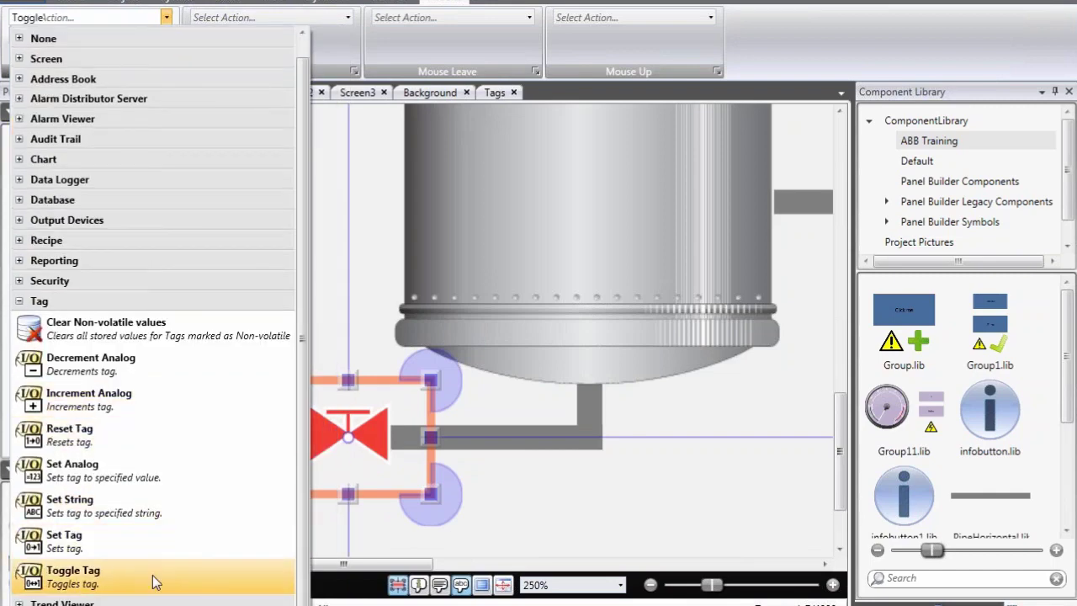
click(156, 579)
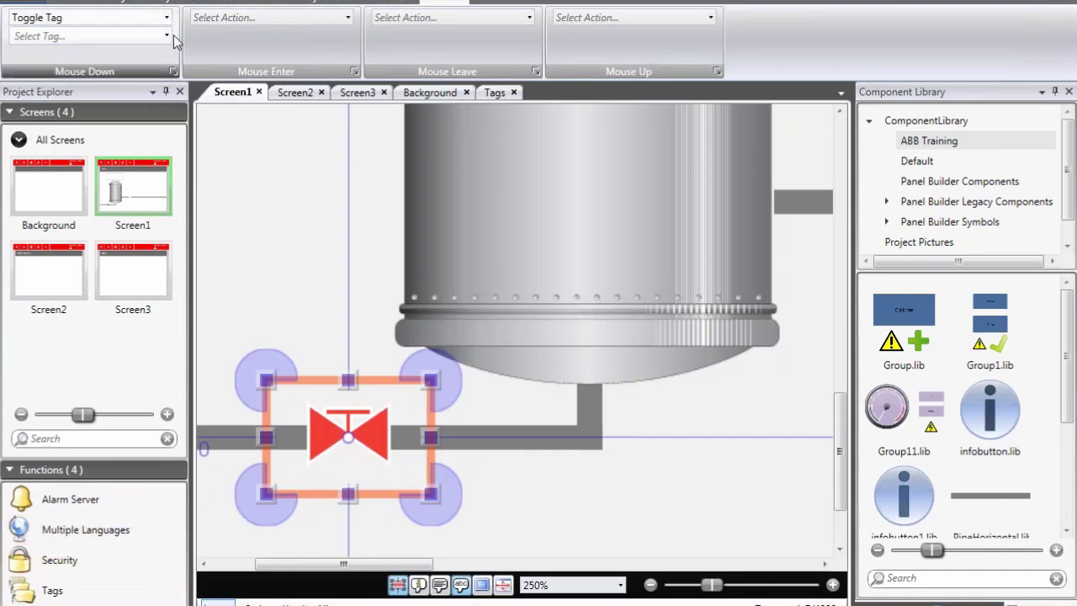
Set _0_Valve2 as the tag that the valve's Mouse Down action toggles
click(167, 35)
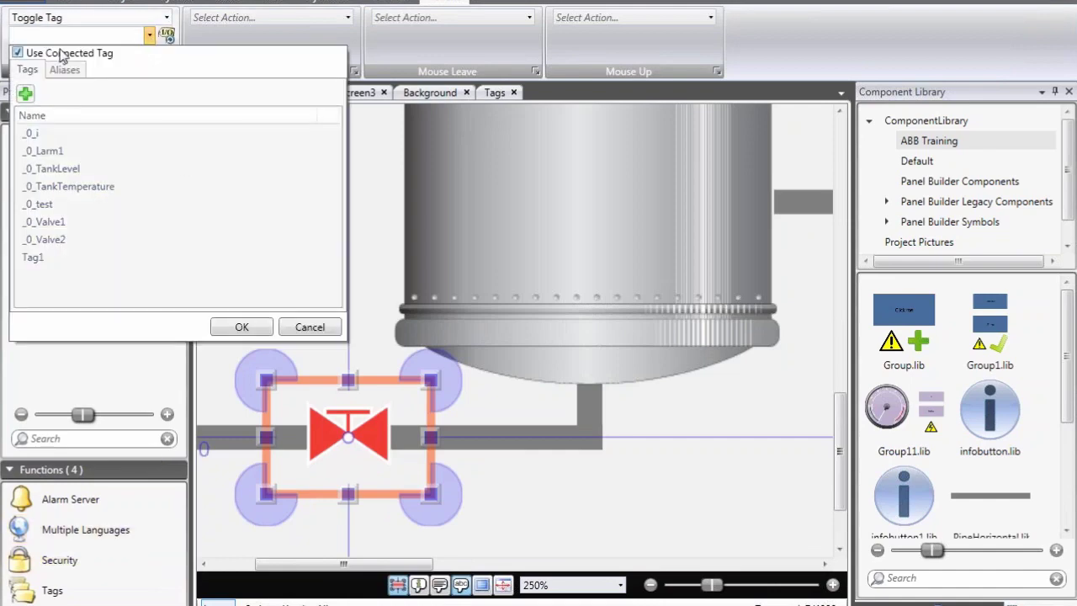
click(44, 239)
click(241, 326)
scroll(397, 413, down, 1)
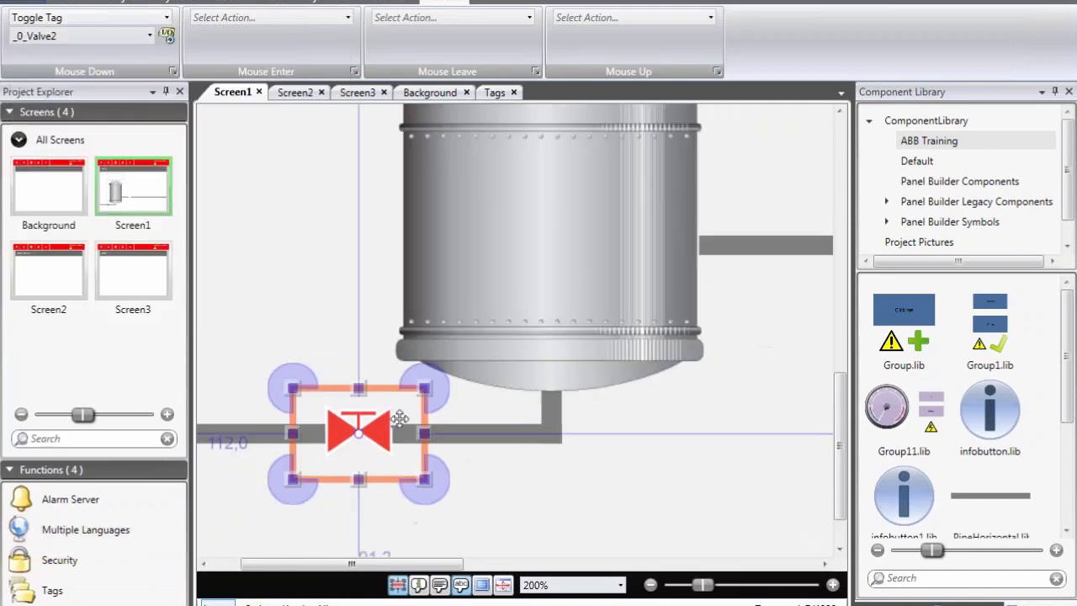
Copy the finished valve symbol and place the duplicate on the gap in the pipe leaving the tank's right side
scroll(399, 418, down, 1)
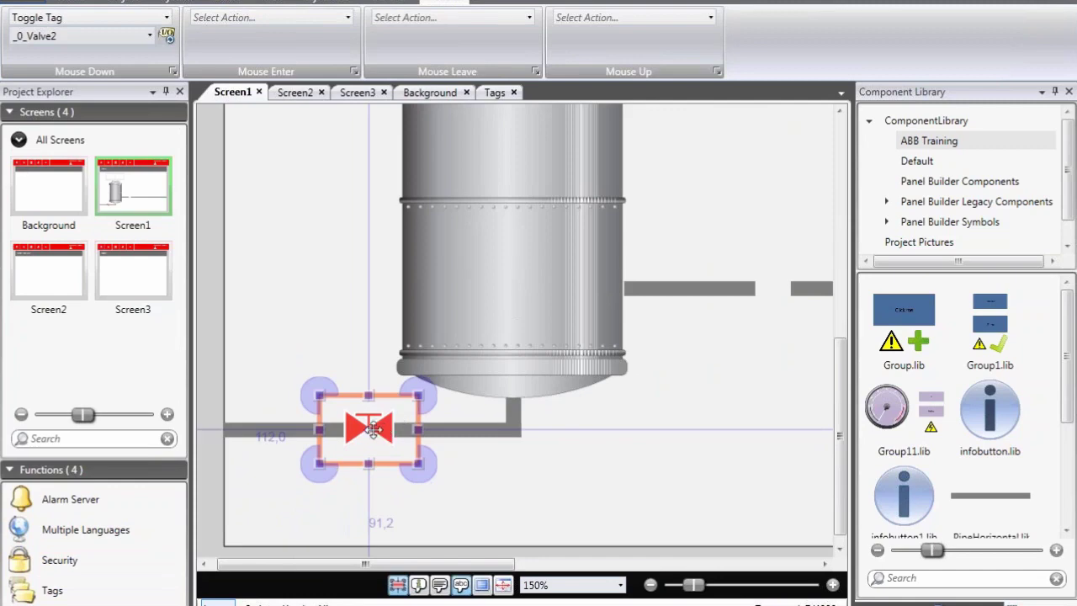
right_click(389, 429)
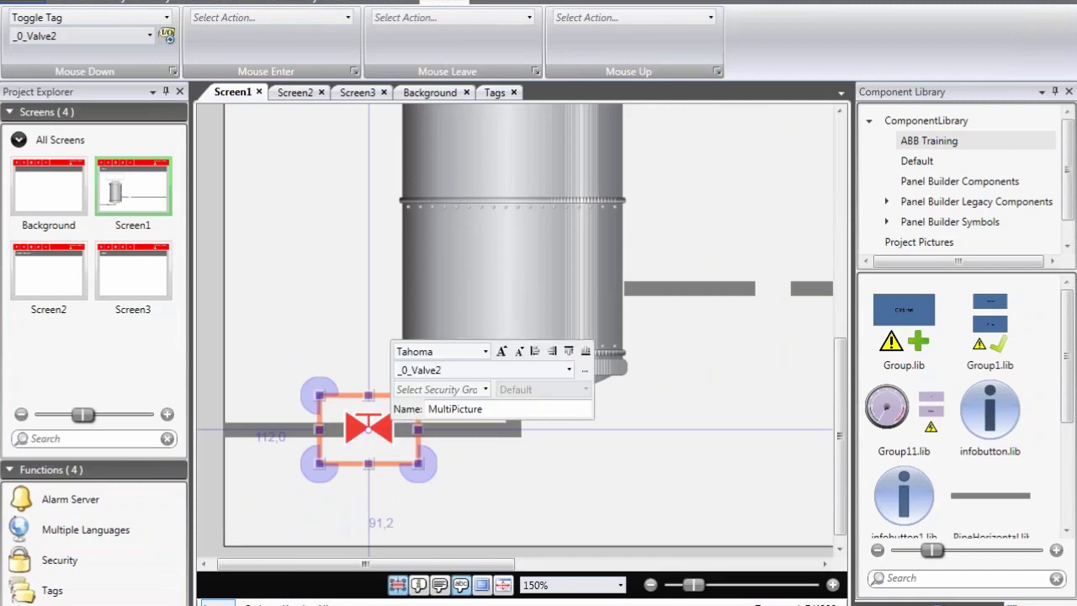
click(652, 284)
click(708, 225)
right_click(707, 221)
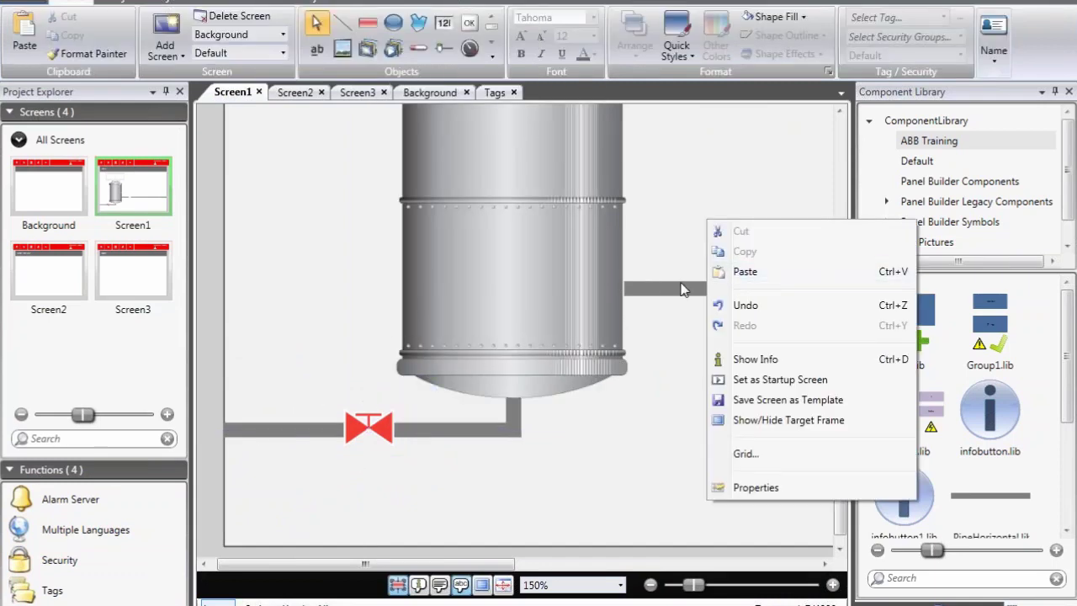
click(731, 273)
drag(389, 435, 794, 281)
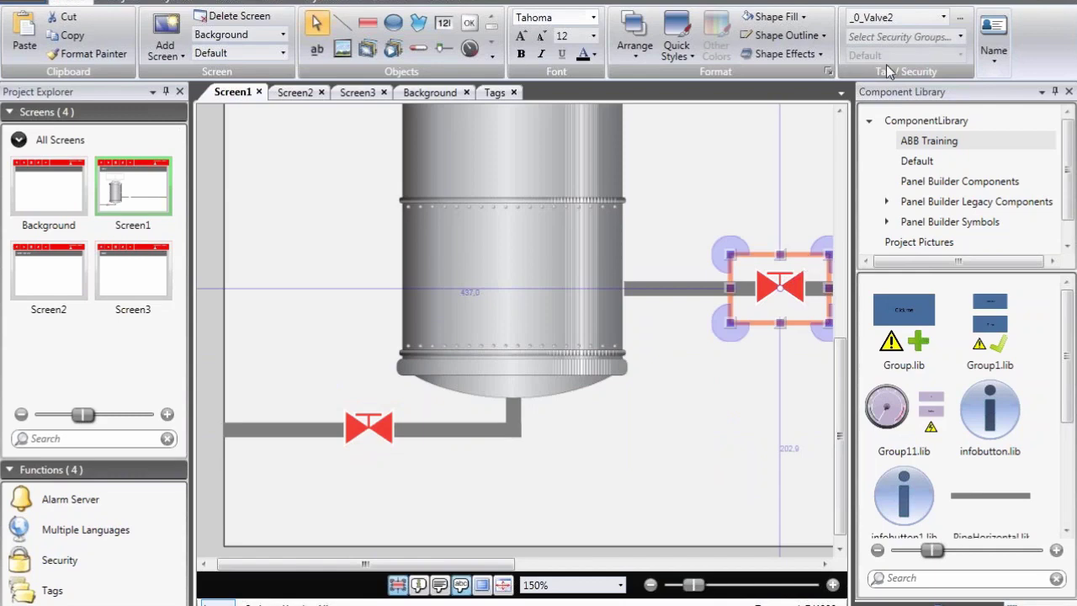
Link the copied valve symbol to the _0_Valve1 tag
click(943, 17)
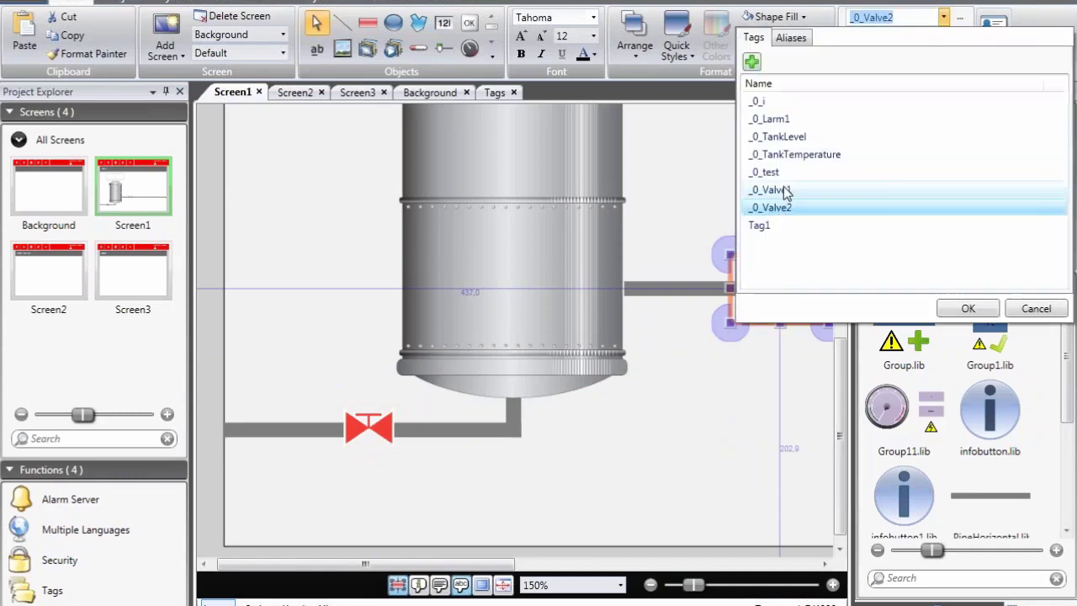
double_click(783, 190)
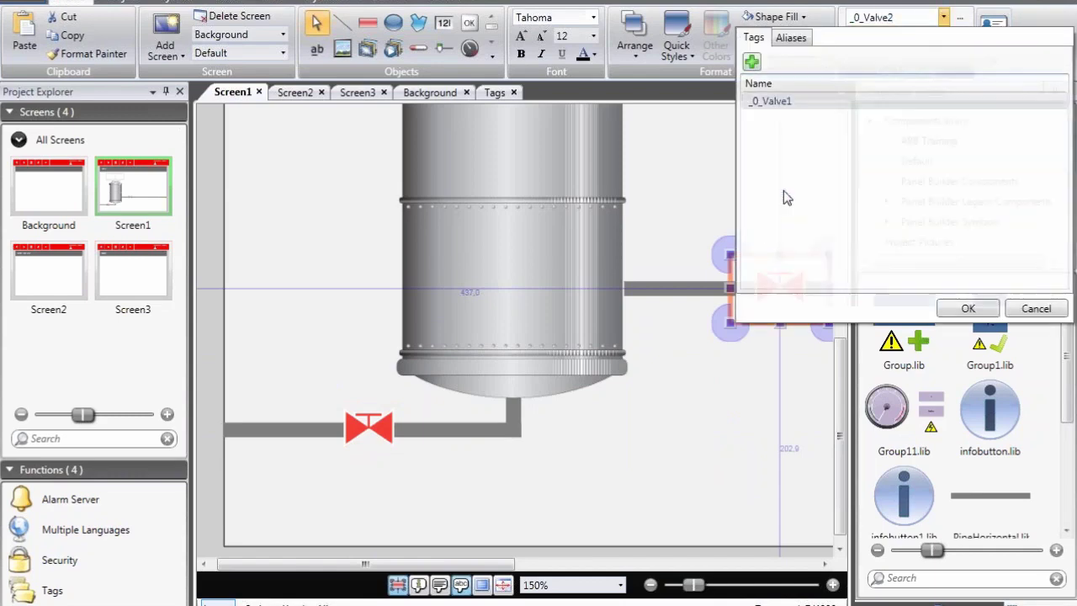
click(712, 403)
Draw a tall, narrow linear meter over the tank body, spanning nearly its full height
scroll(712, 403, down, 2)
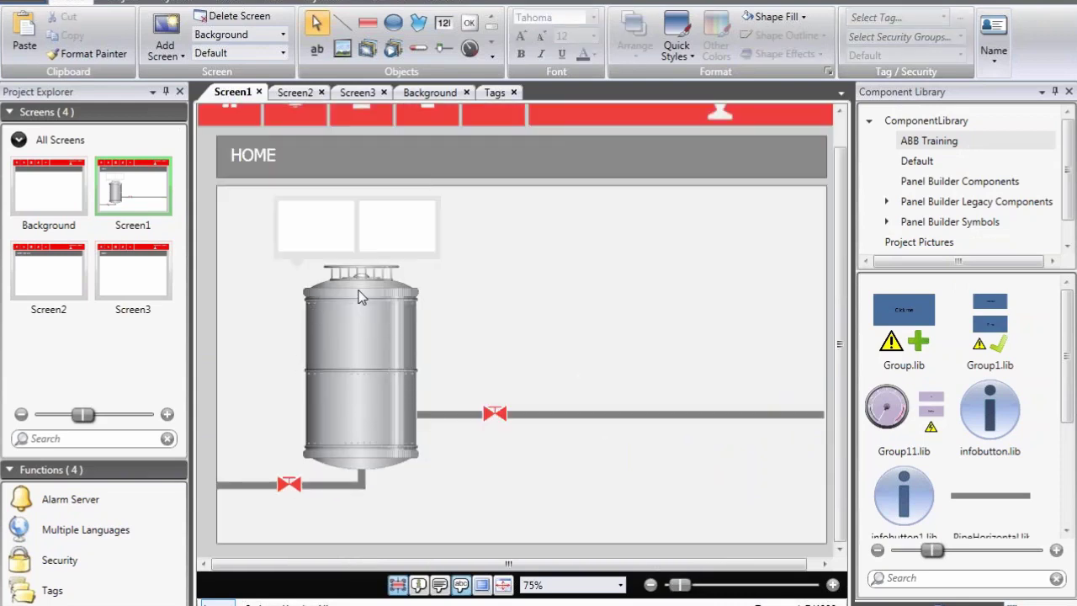
click(418, 49)
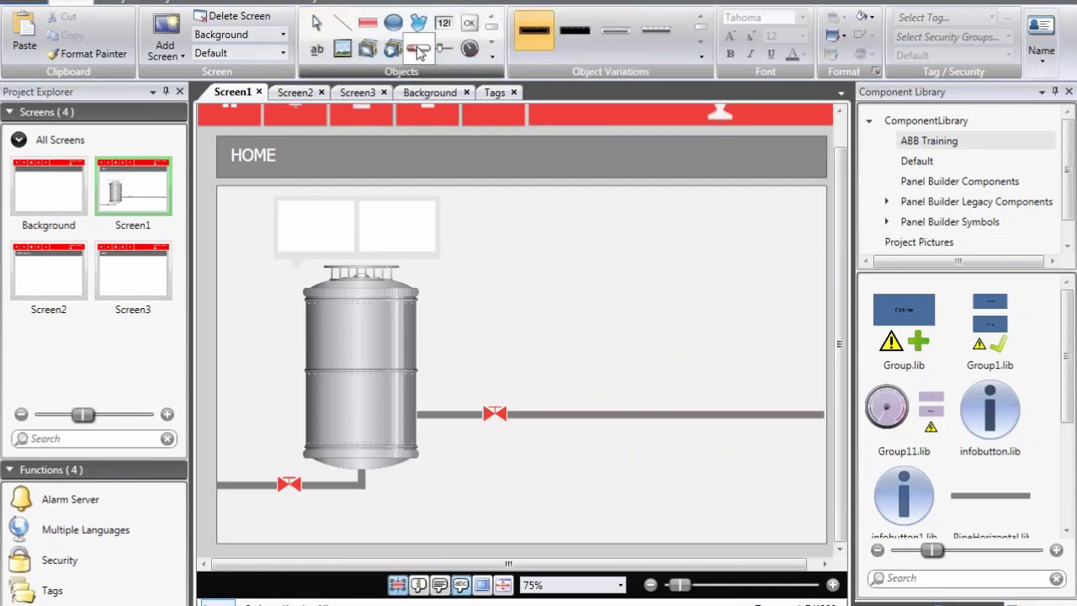
drag(324, 298, 372, 446)
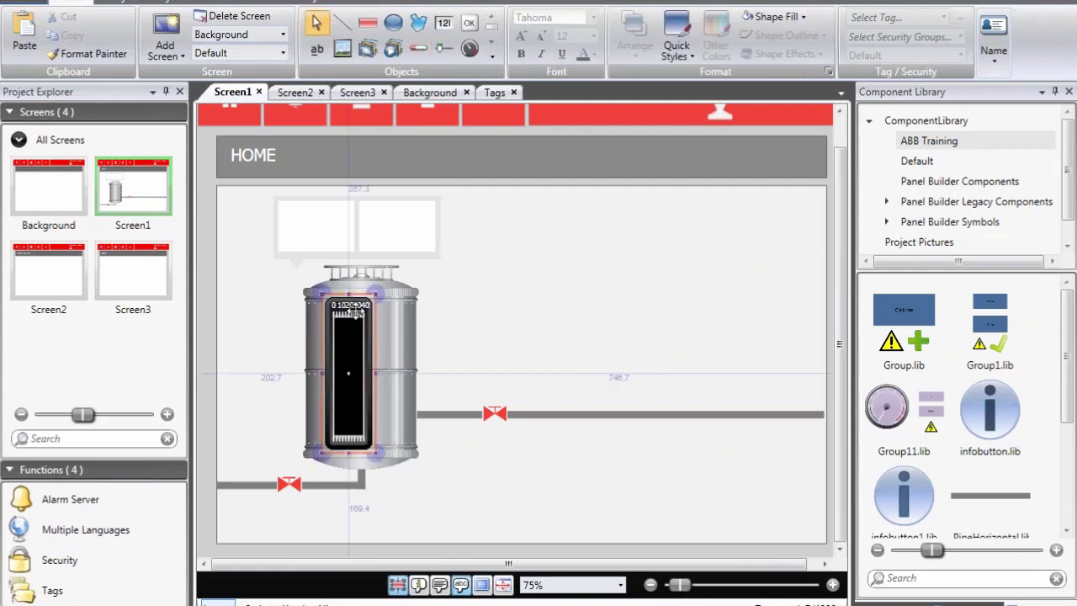
drag(348, 294, 348, 291)
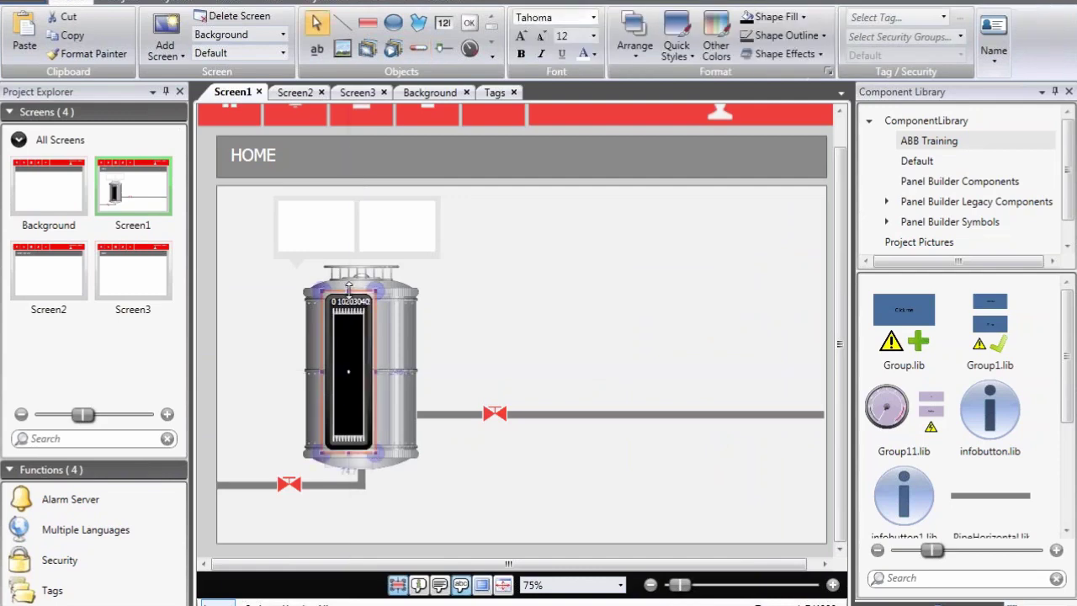
Set the linear meter's orientation to Vertical
click(399, 2)
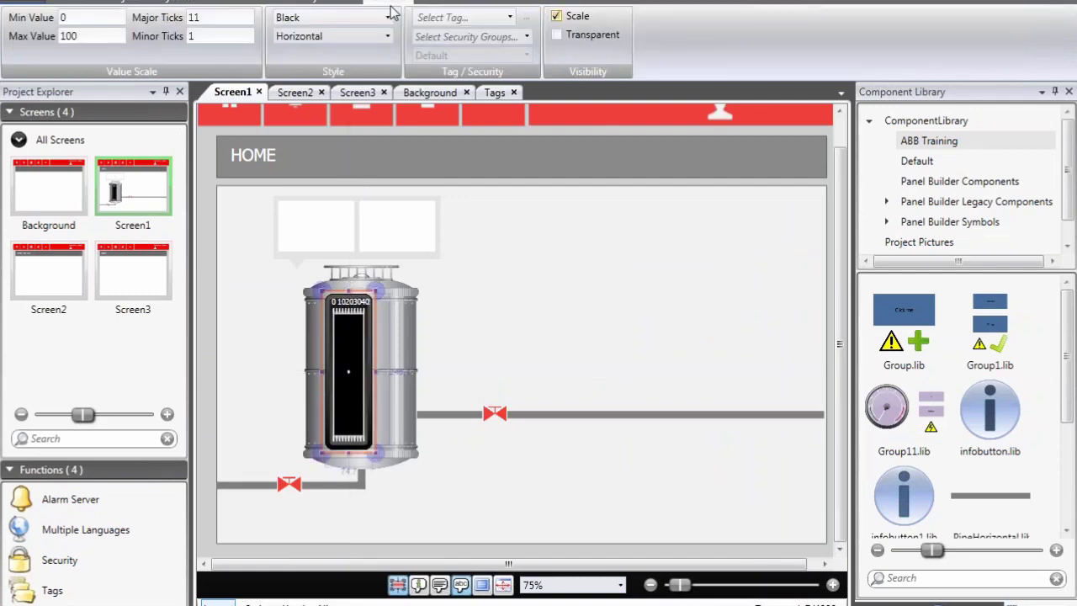
click(387, 37)
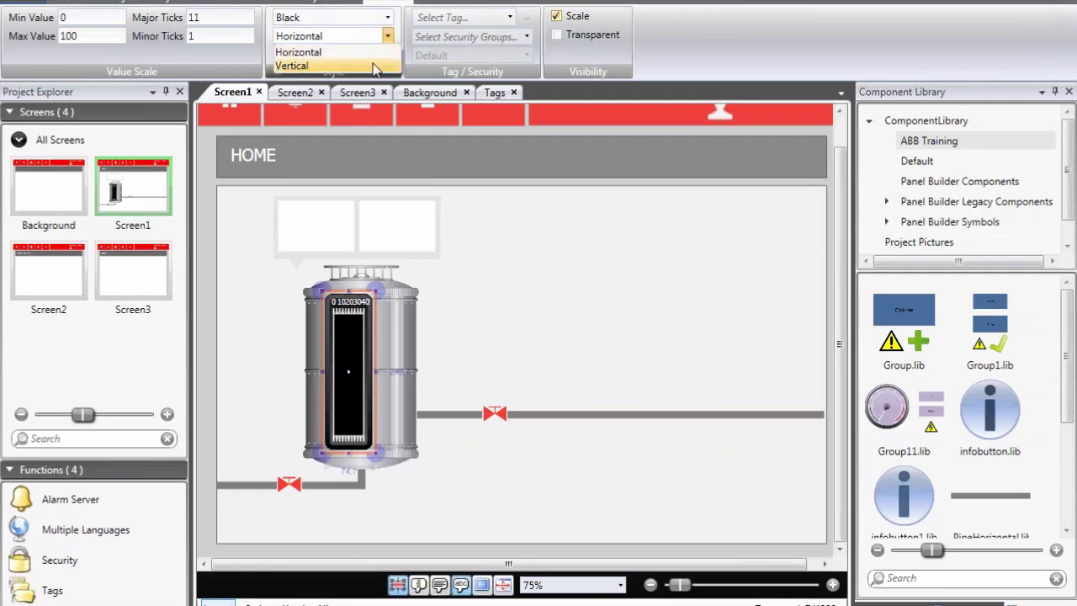
click(375, 66)
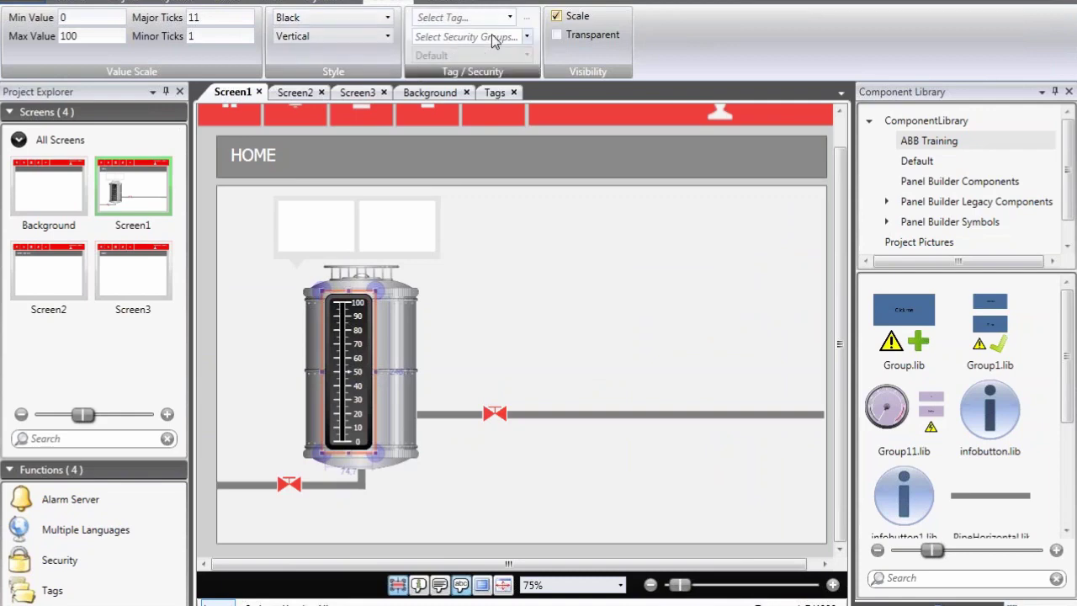
Make the linear meter transparent with its scale hidden, and widen it so the level bar is thicker on the tank
click(556, 34)
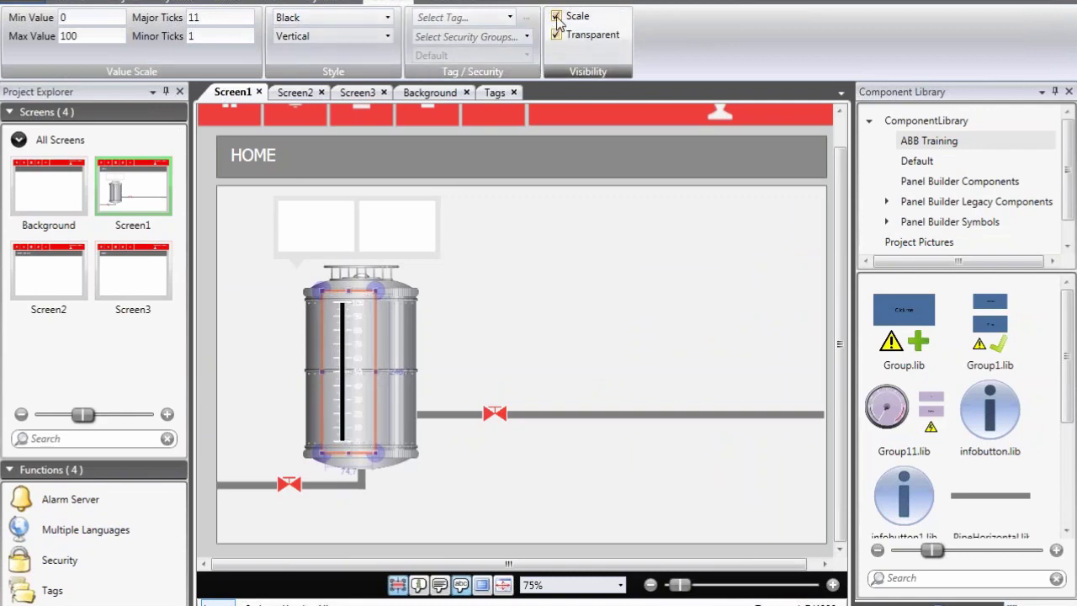
click(556, 16)
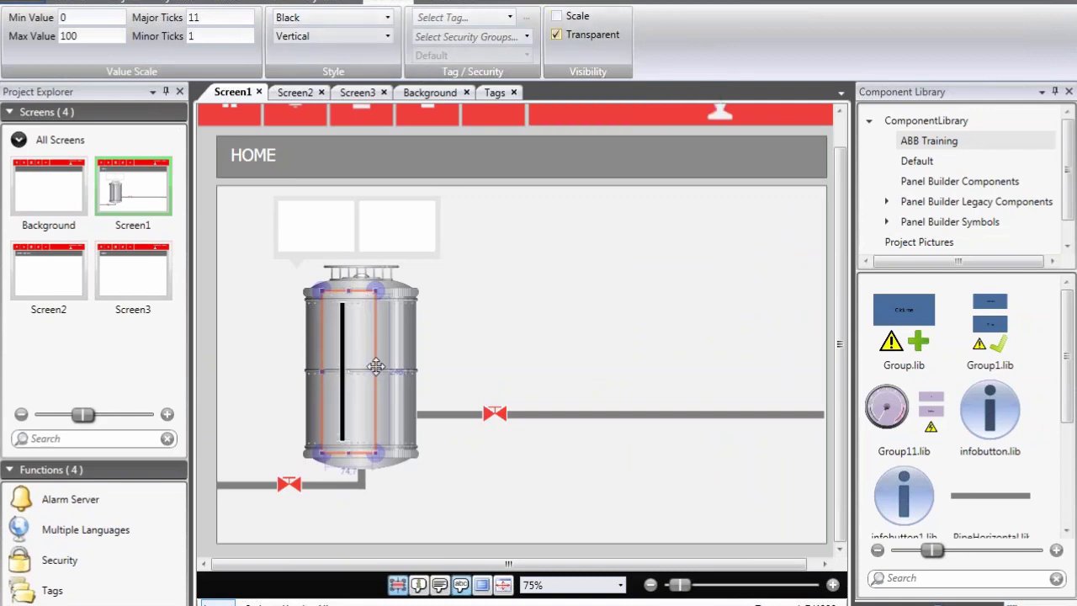
drag(373, 365, 342, 358)
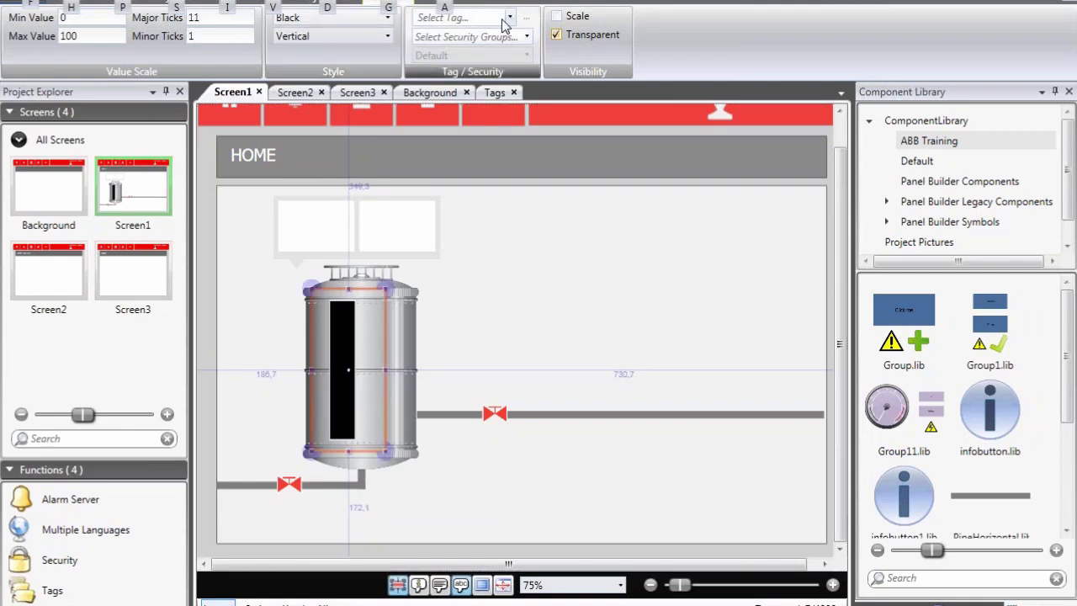
Link the linear meter on the tank to the _0_TankLevel tag
click(510, 18)
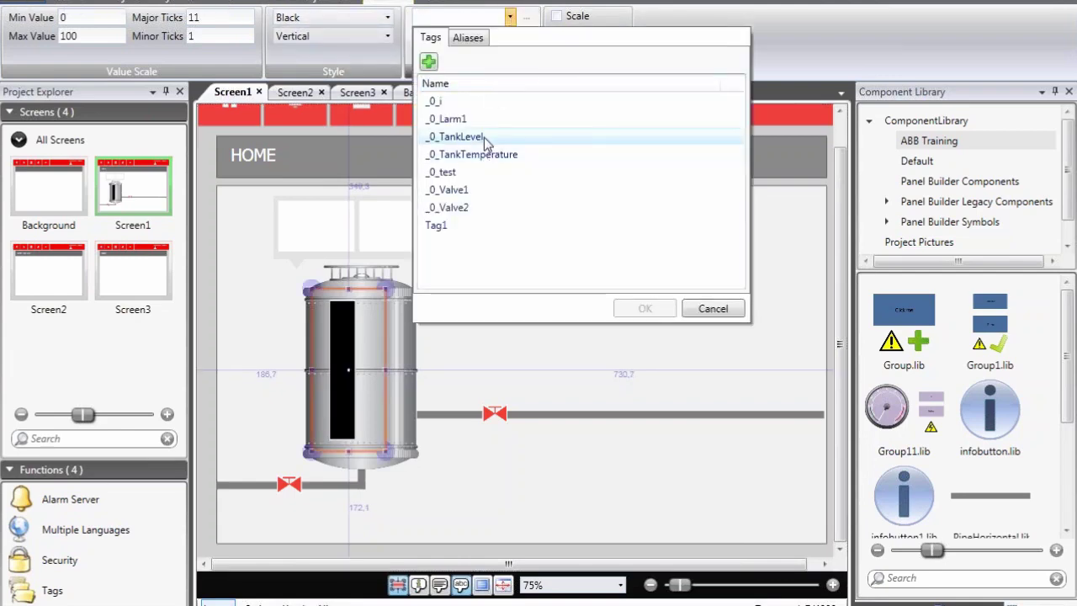
double_click(484, 136)
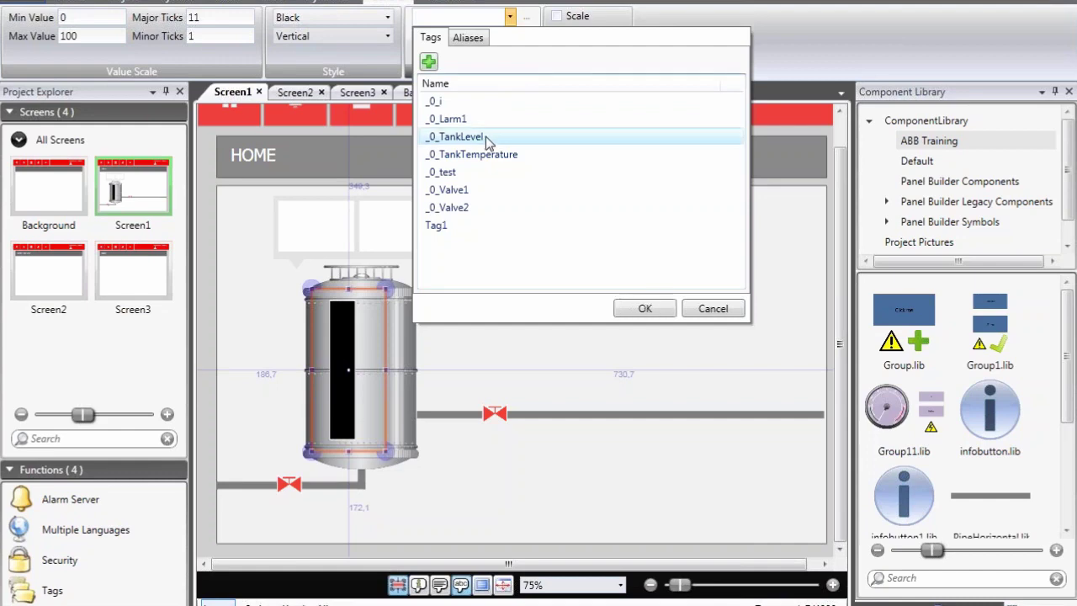
click(542, 217)
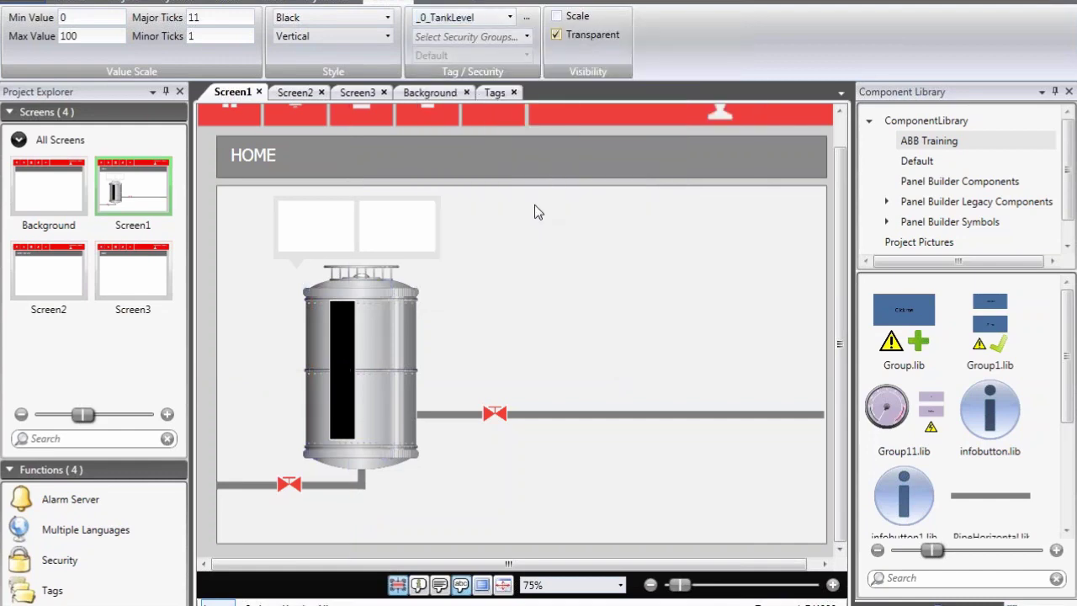
Draw an analog numeric object in the left white box of the callout above the tank and link it to _0_TankLevel
click(443, 22)
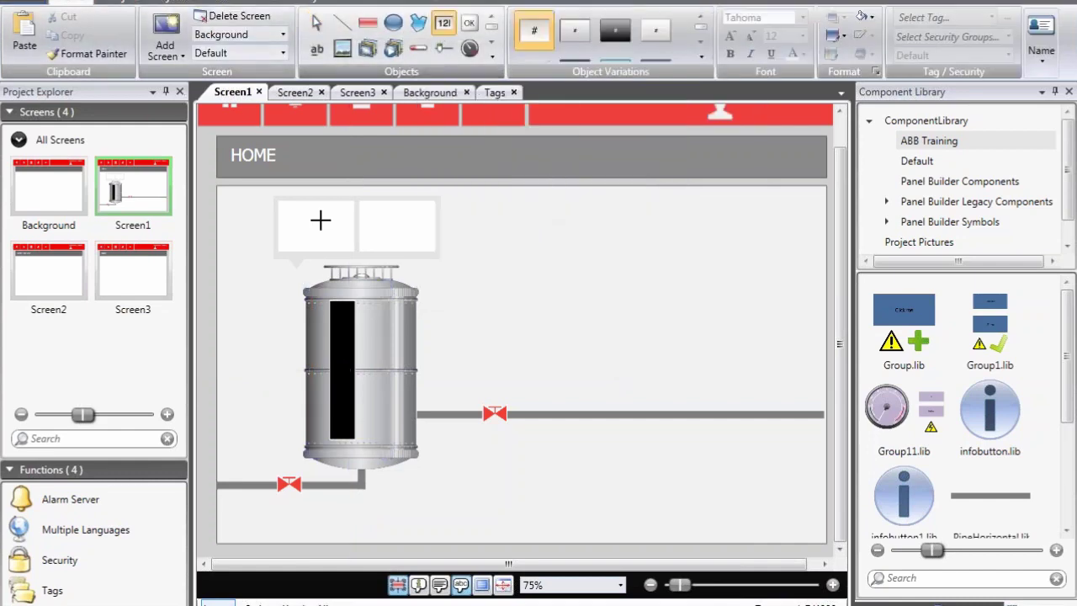
drag(282, 205, 352, 245)
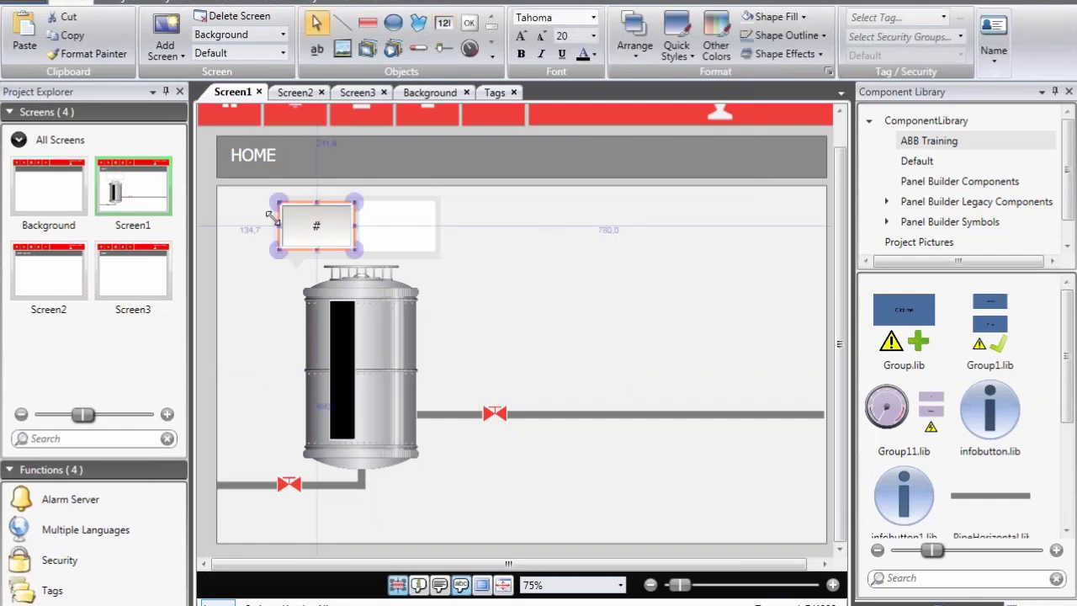
scroll(346, 222, up, 2)
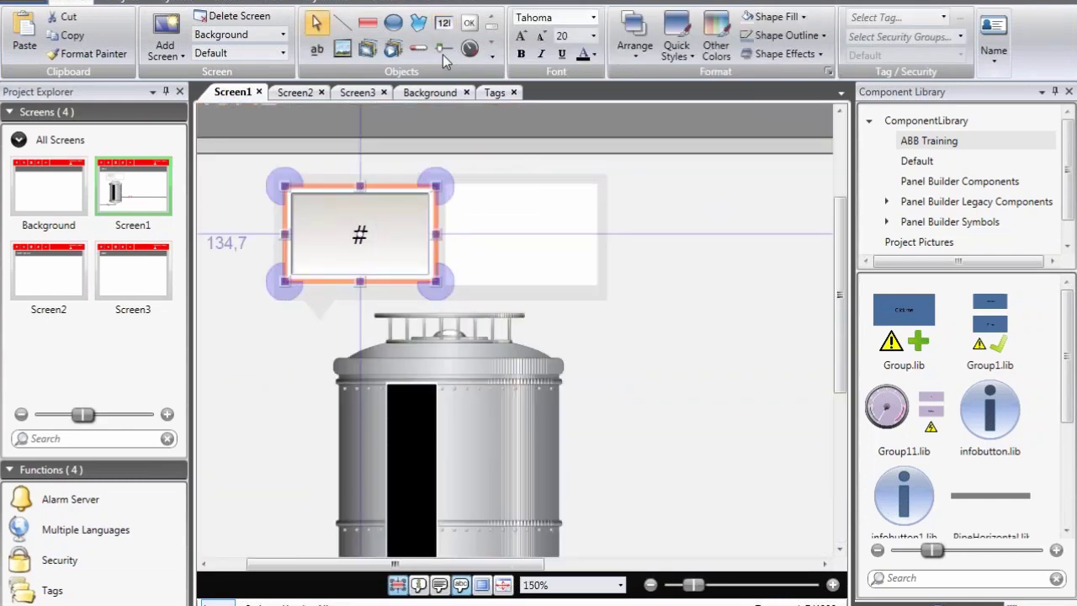
click(409, 3)
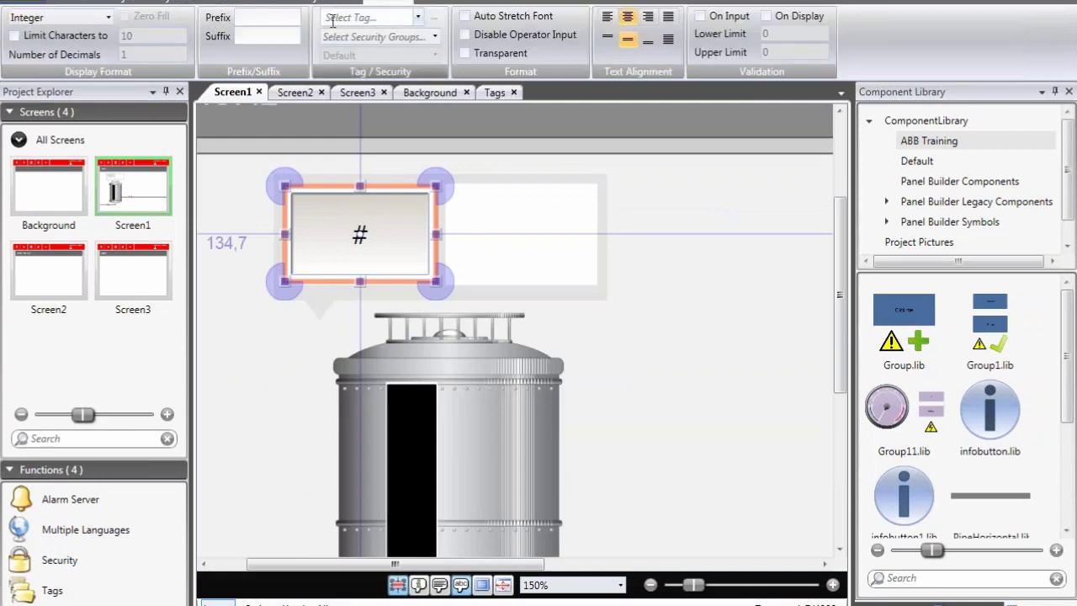
click(419, 18)
double_click(373, 137)
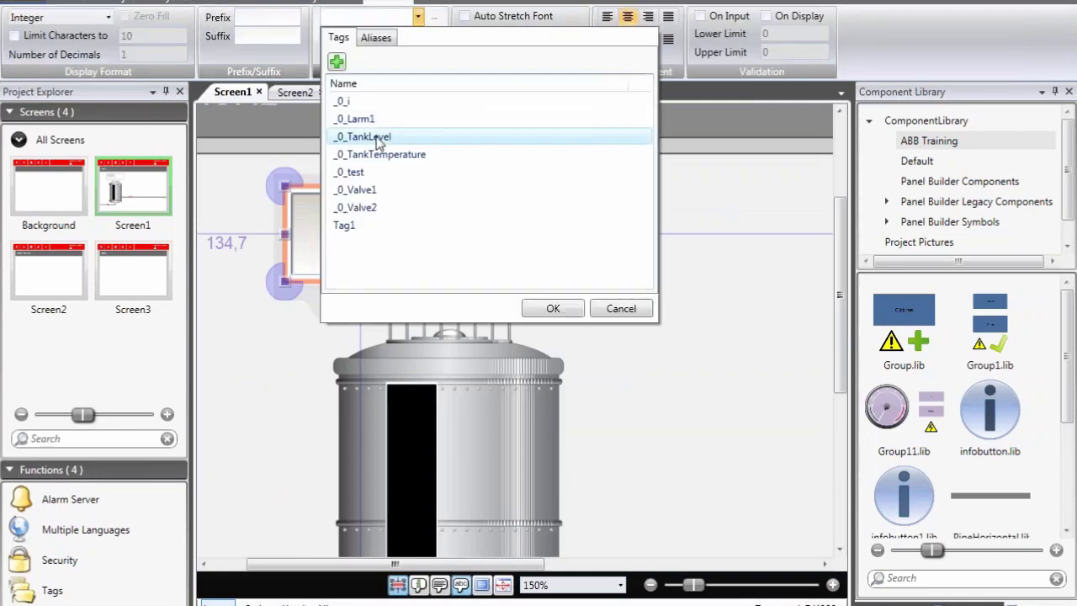
Give the tank level numeric the suffix % and make its background transparent
click(256, 36)
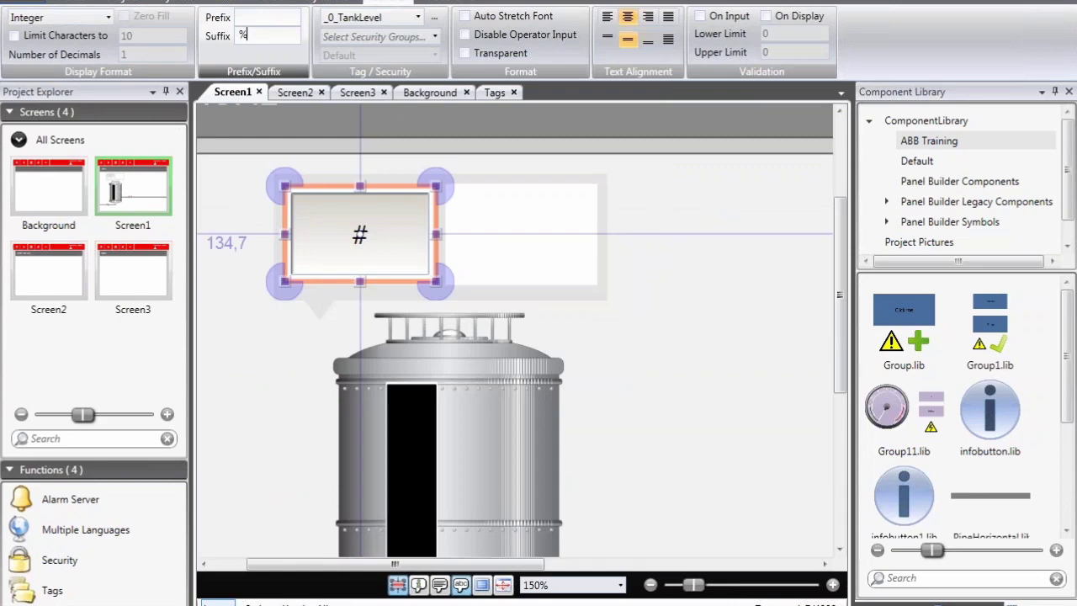
key(Return)
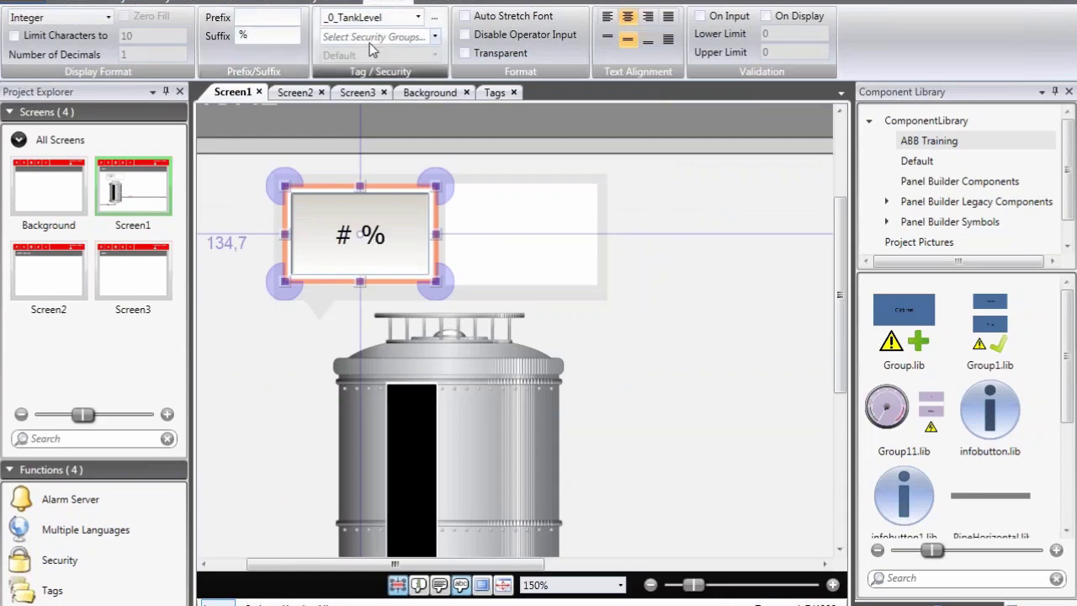
click(473, 53)
Copy the tank level numeric and place the duplicate in the right white box of the callout
right_click(387, 233)
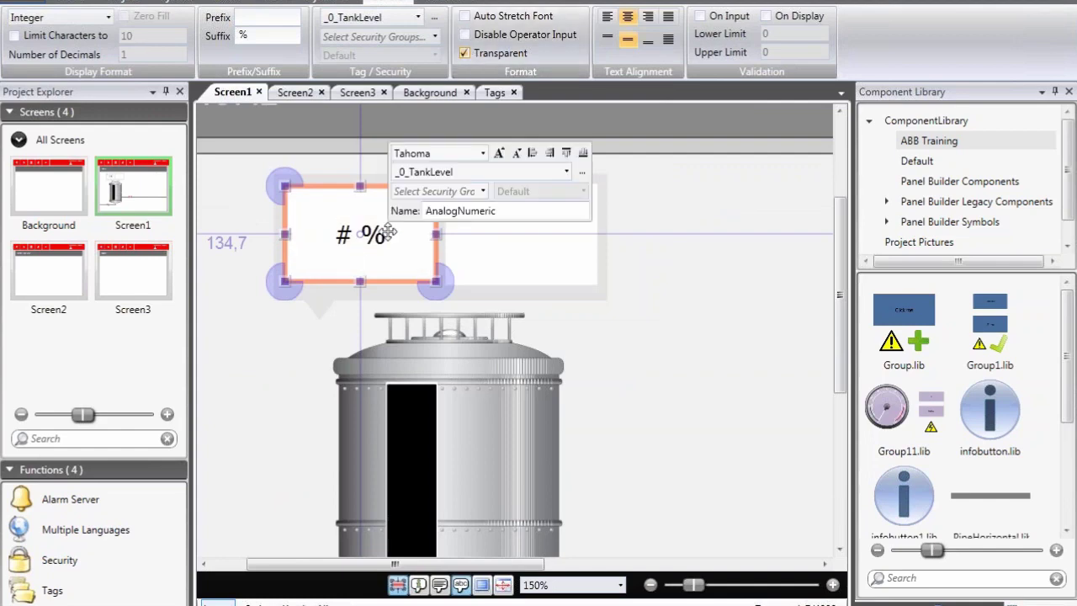
click(454, 263)
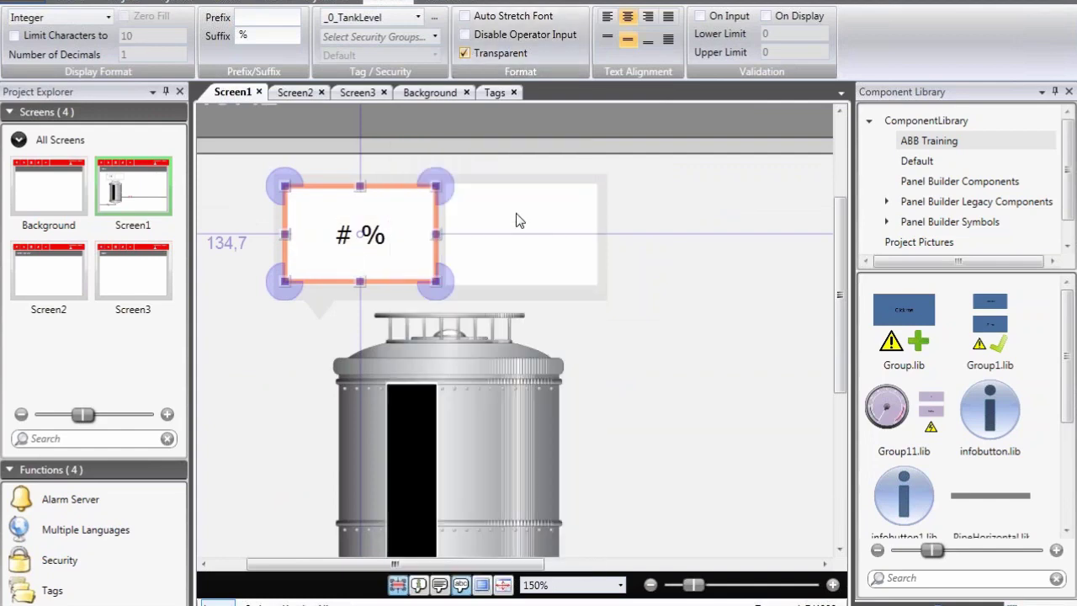
click(647, 210)
right_click(647, 206)
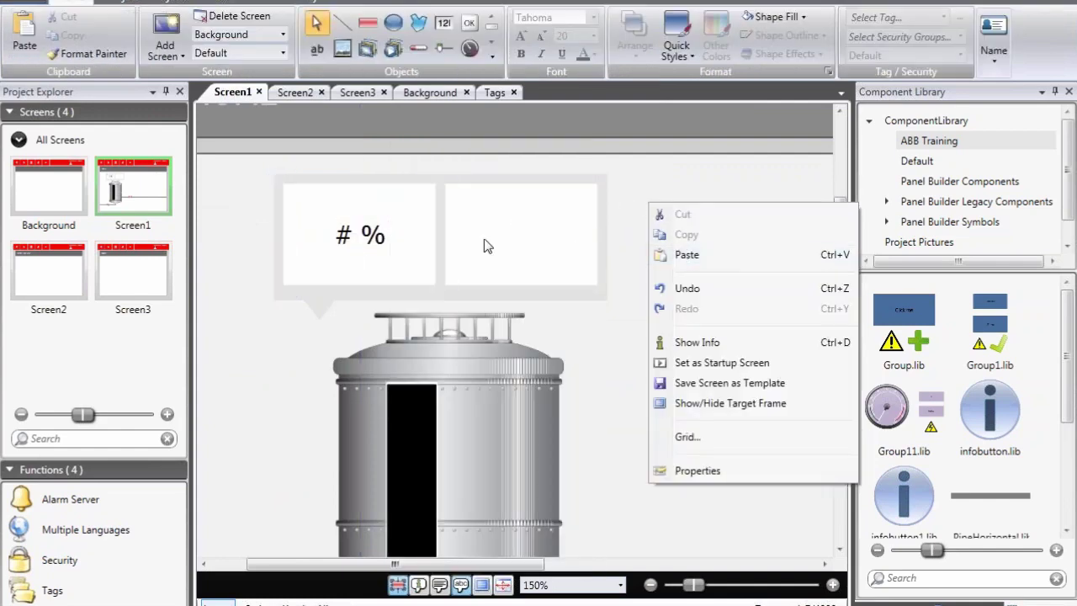
key(ctrl+v)
drag(474, 236, 566, 236)
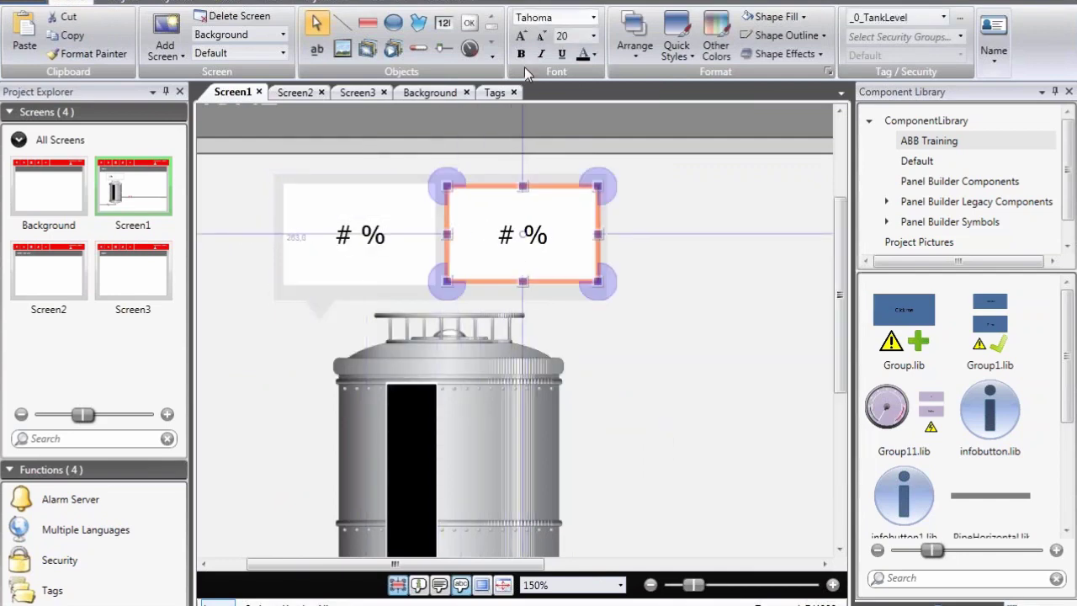
Change the suffix of the copied numeric to C
click(401, 5)
double_click(272, 34)
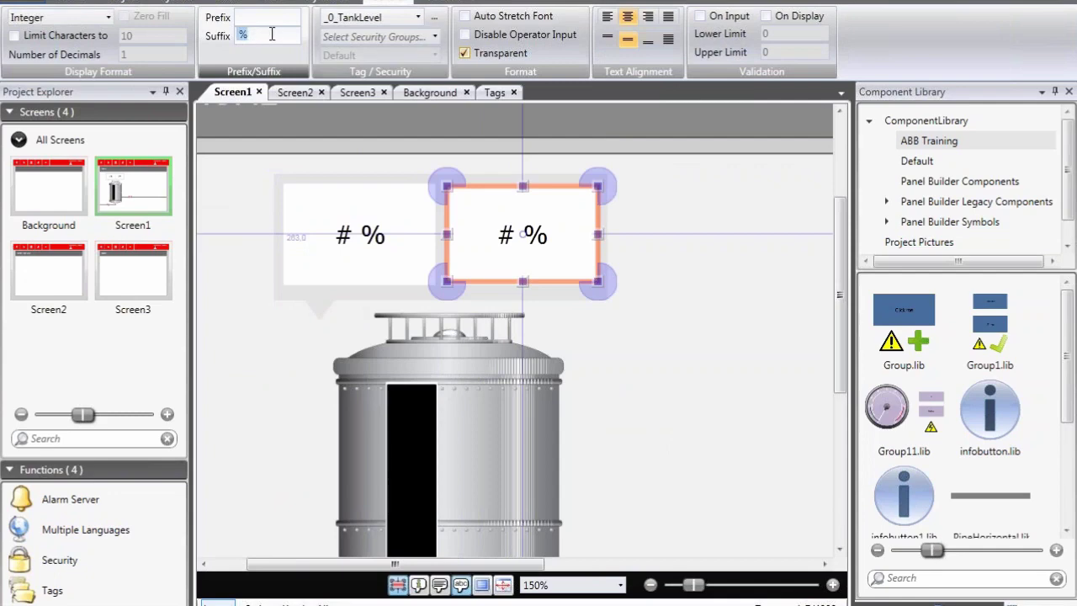
text(C)
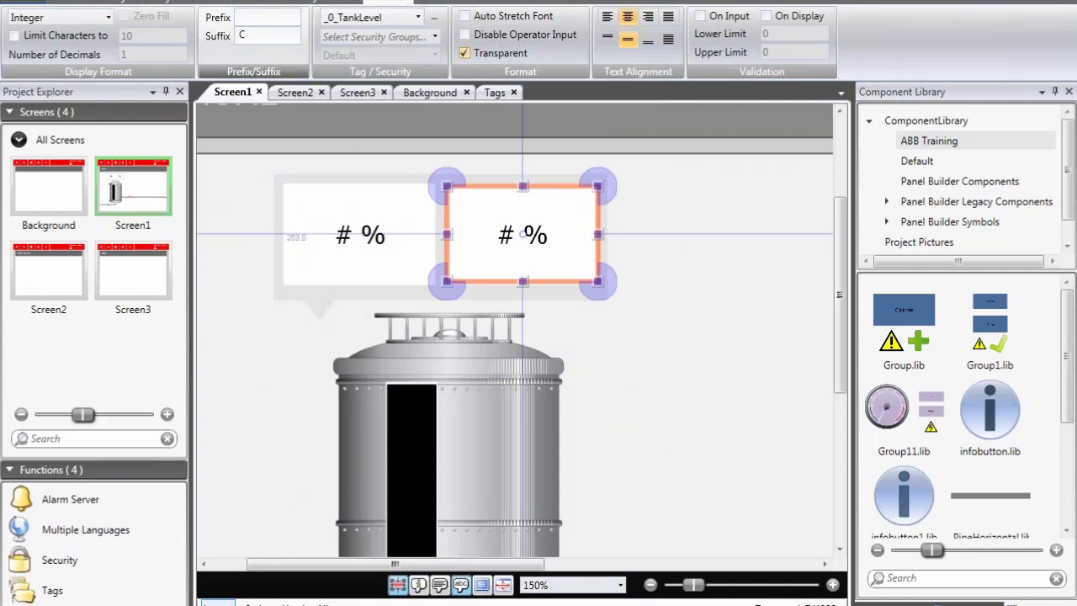
Link the copied numeric in the callout's right box to the _0_TankTemperature tag
click(418, 18)
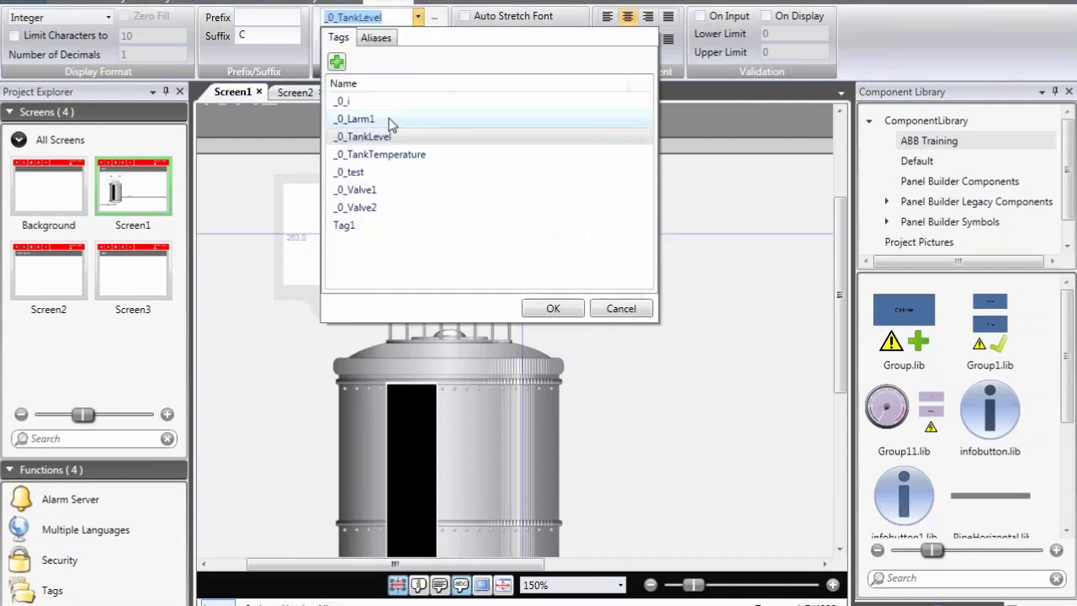
click(389, 156)
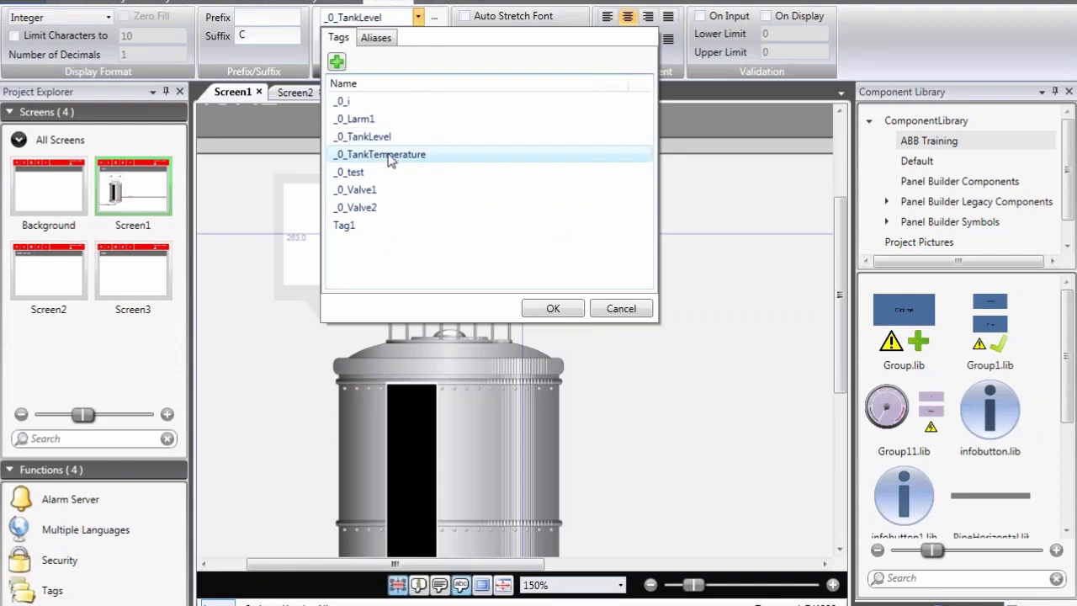
double_click(389, 157)
click(669, 158)
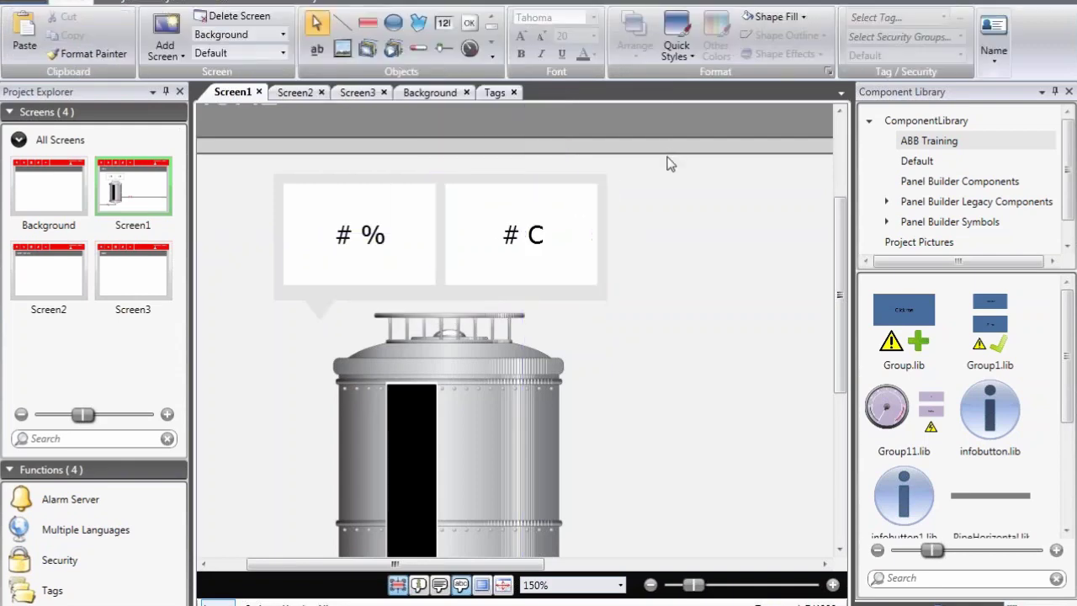
Run the project on the development PC to test the HOME screen with live controller values
scroll(666, 161, down, 3)
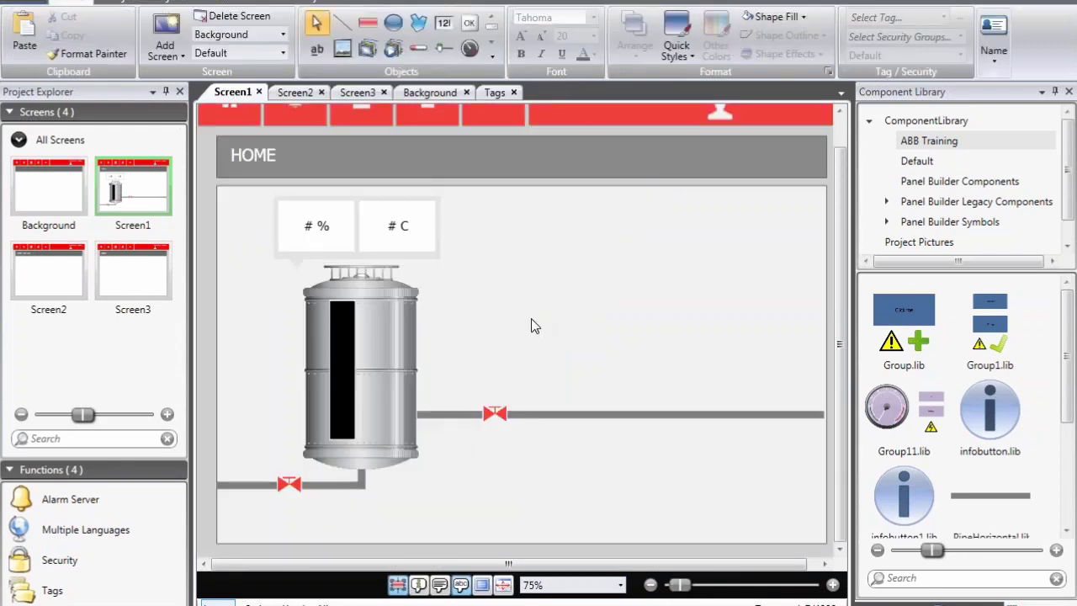
scroll(533, 320, down, 1)
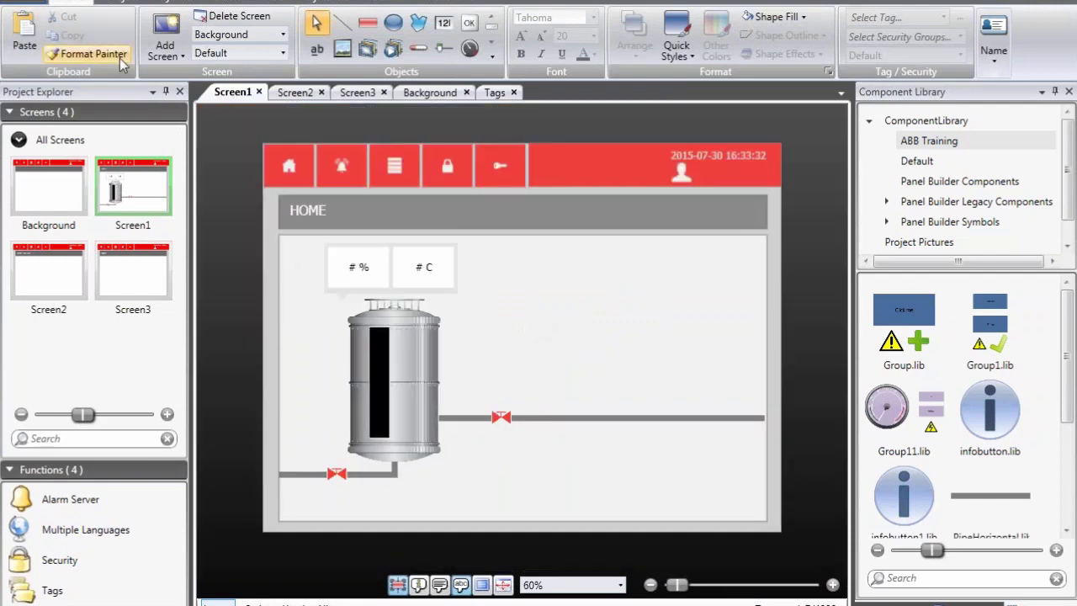
click(127, 1)
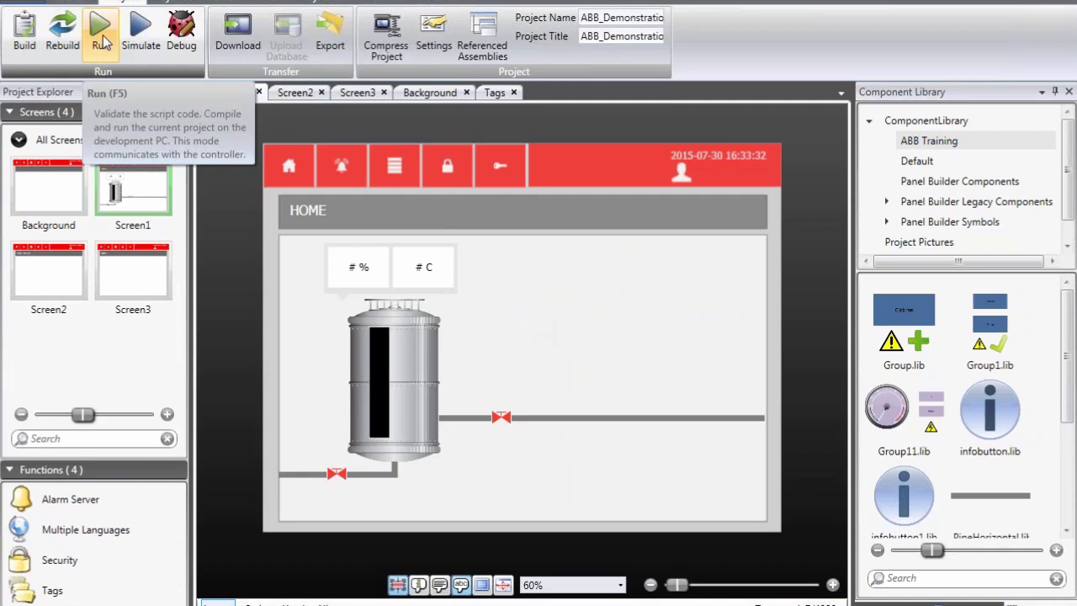
click(103, 27)
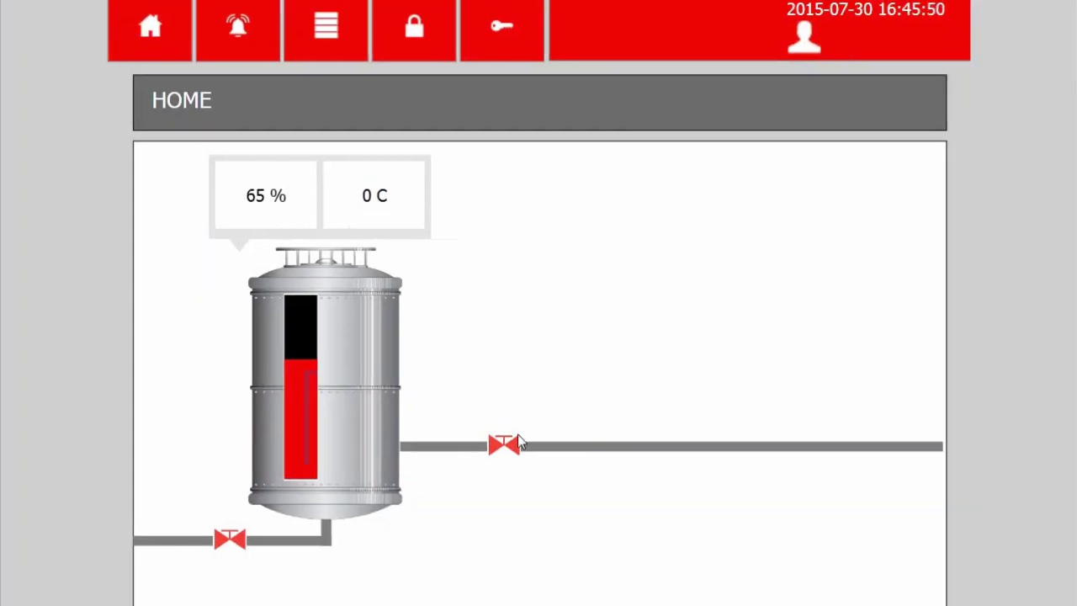
Test both valves in the running project by opening and closing the outlet pipe's valve, followed by the lower-left pipe's valve
click(513, 445)
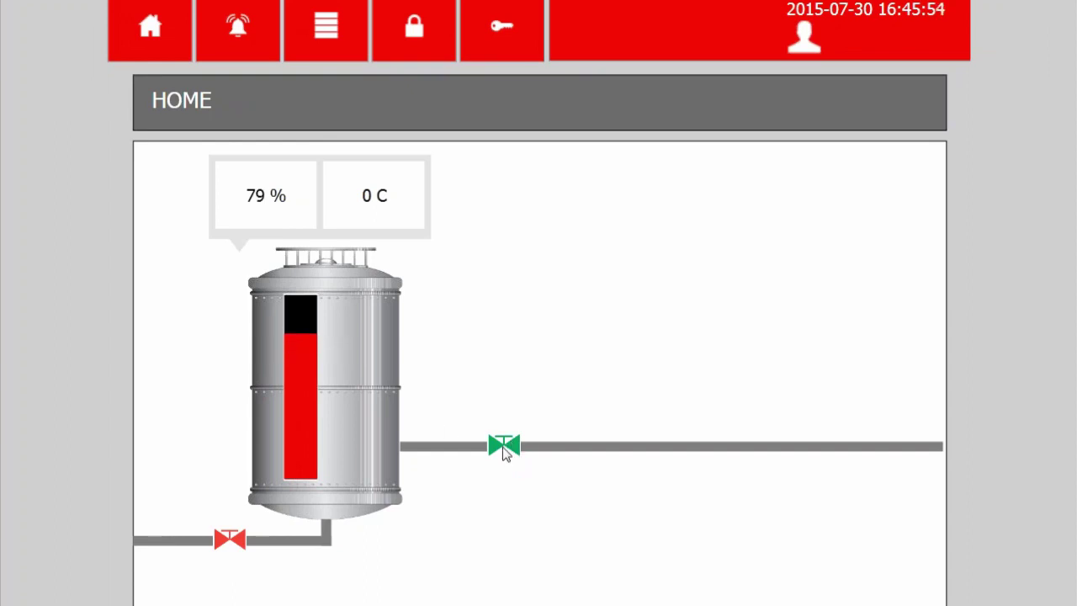
click(505, 446)
click(238, 540)
click(242, 533)
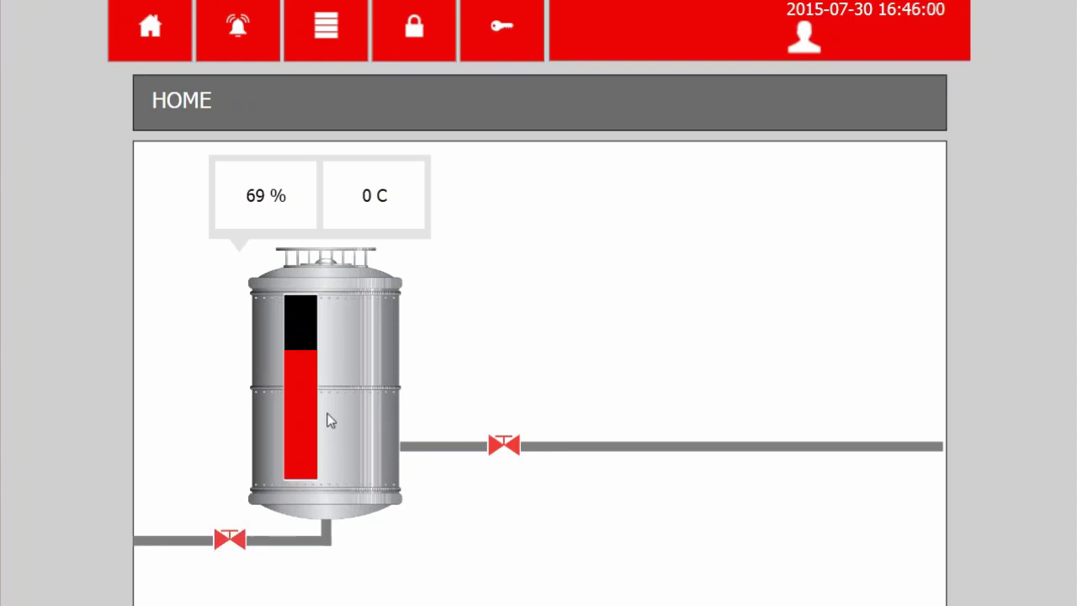